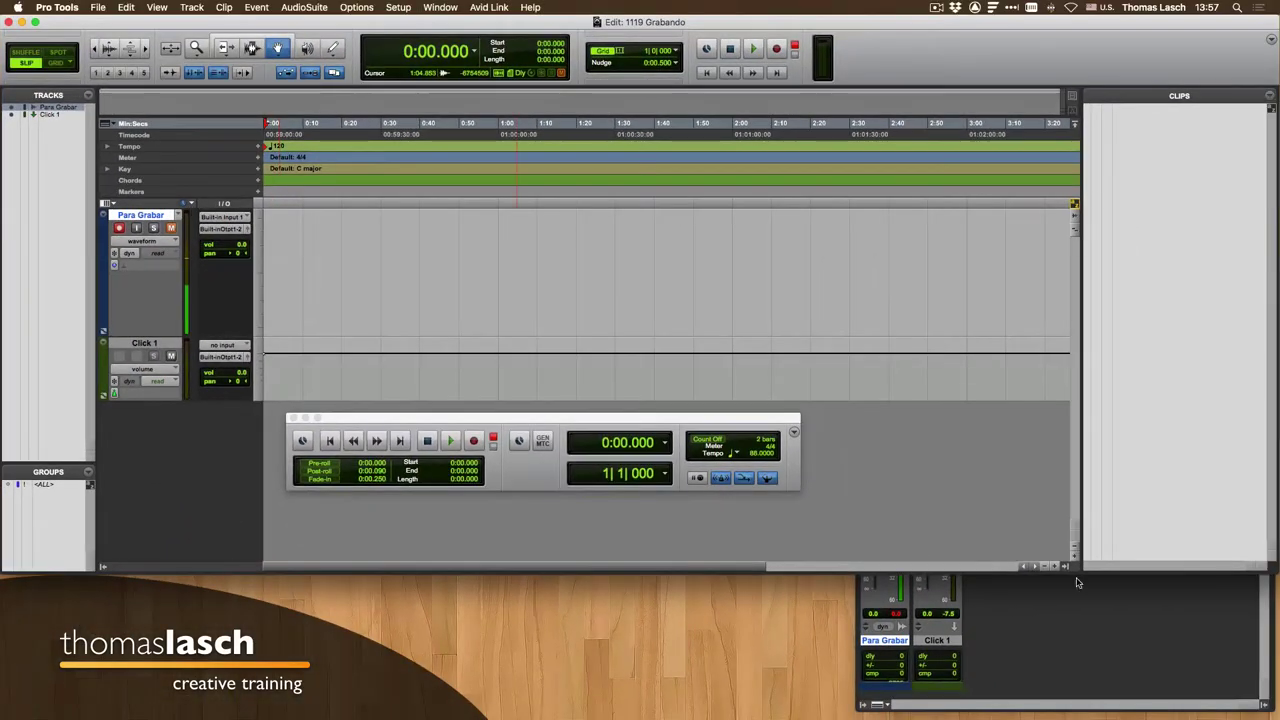
Examine the Mix window and the input and output path options of the Para Grabar track.
click(1078, 582)
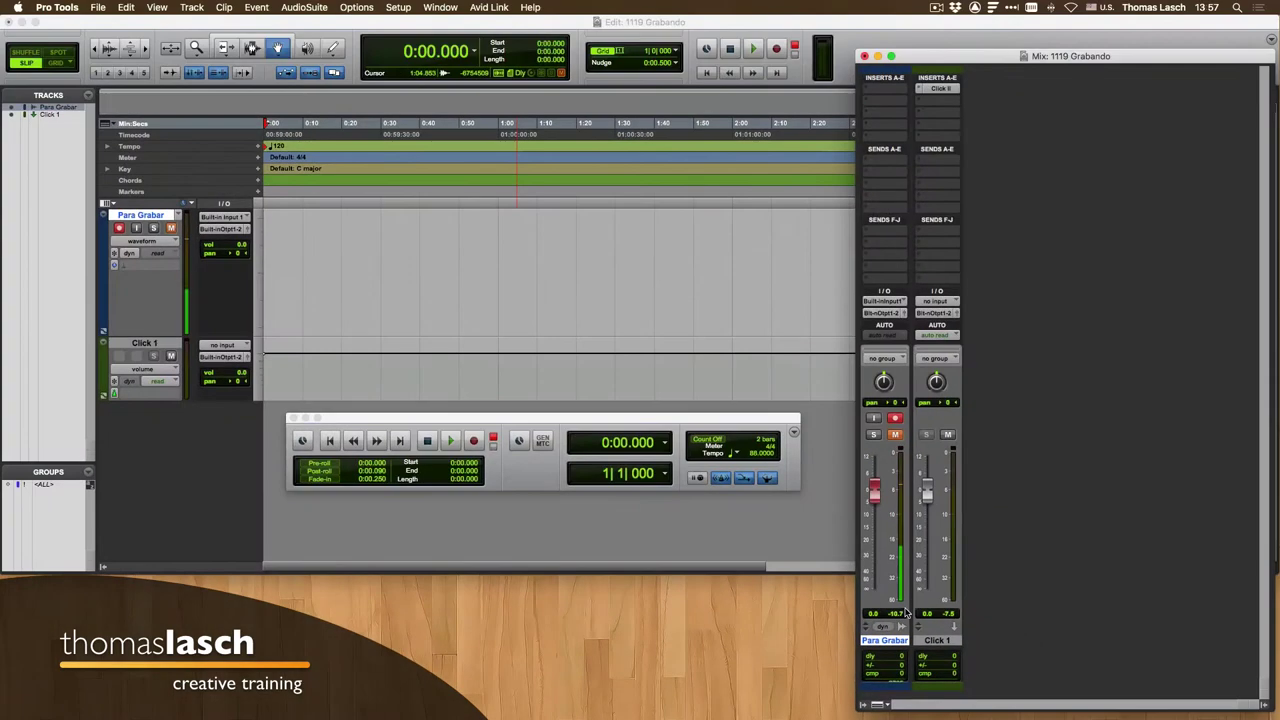
click(909, 38)
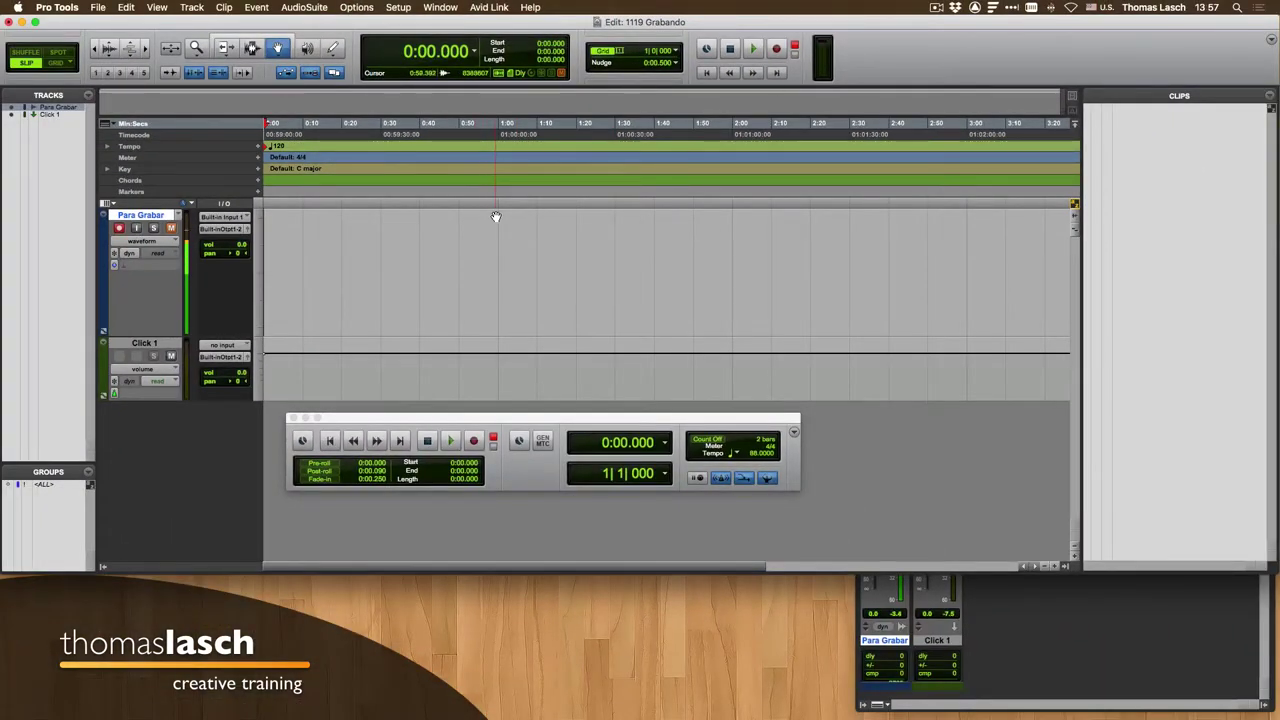
click(225, 219)
click(443, 220)
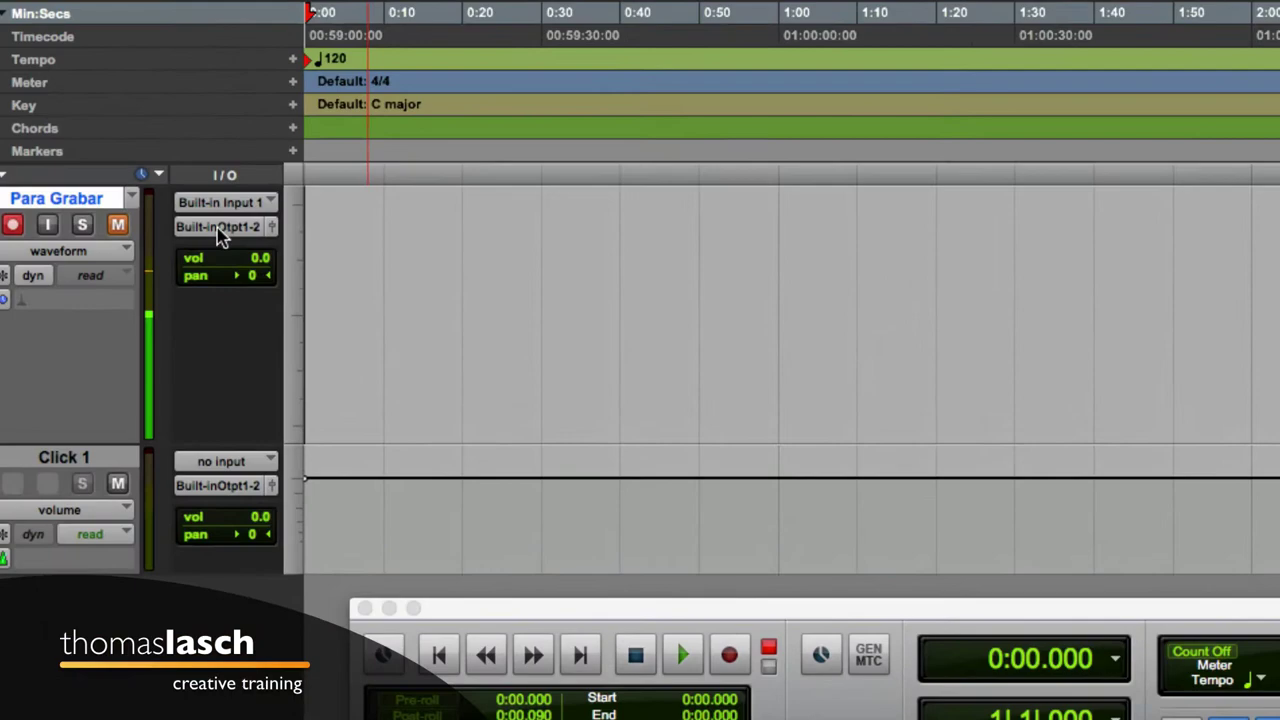
click(222, 229)
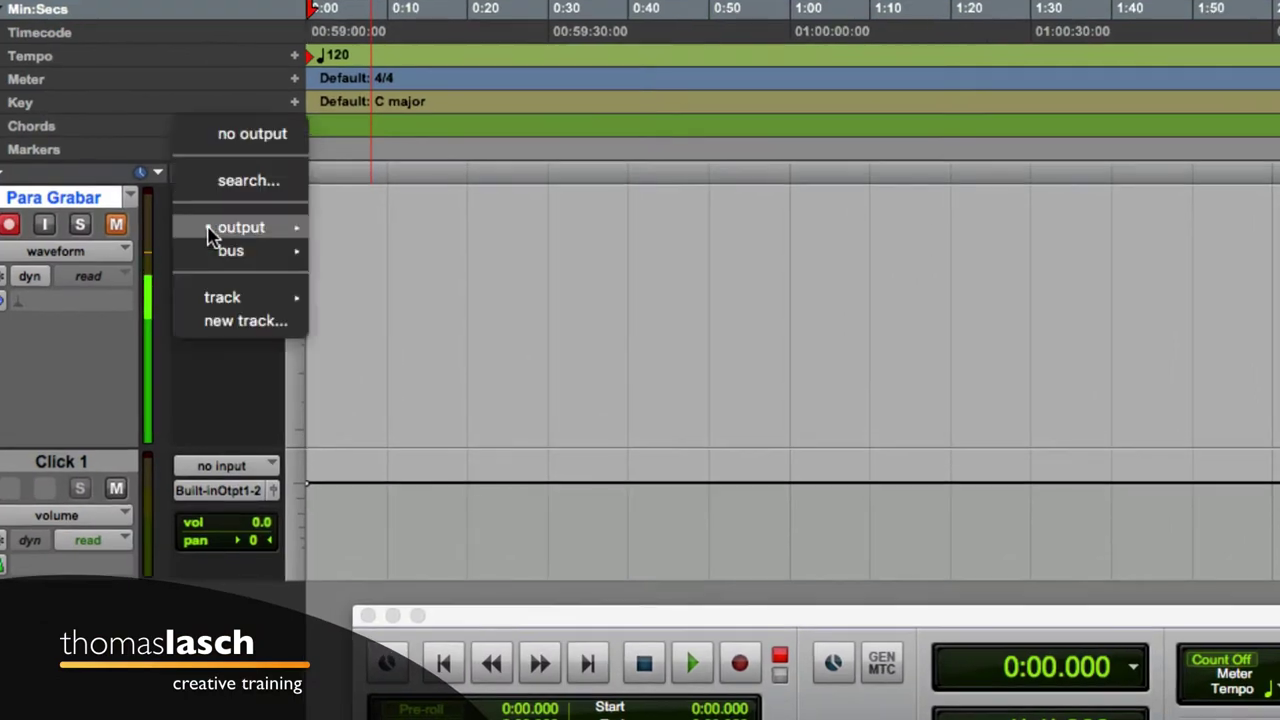
click(443, 361)
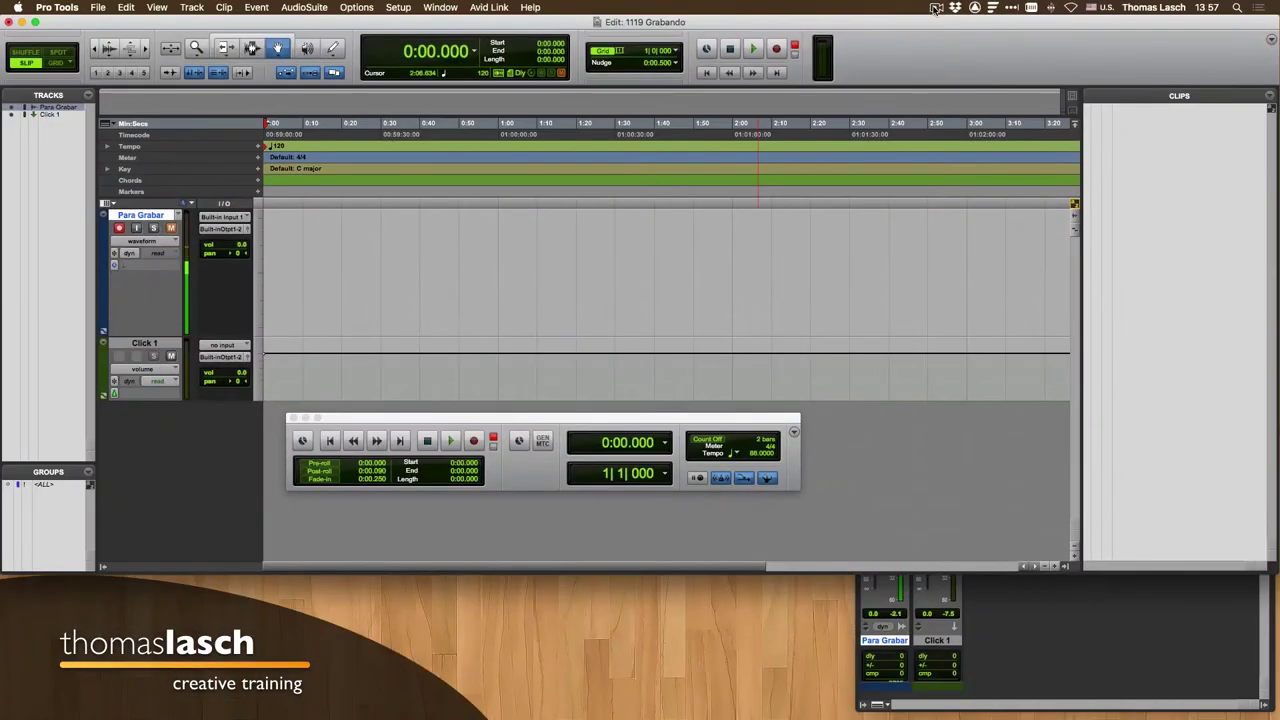
Show the ScreenFlow recording monitor to check the built-in input level and close it again.
click(935, 8)
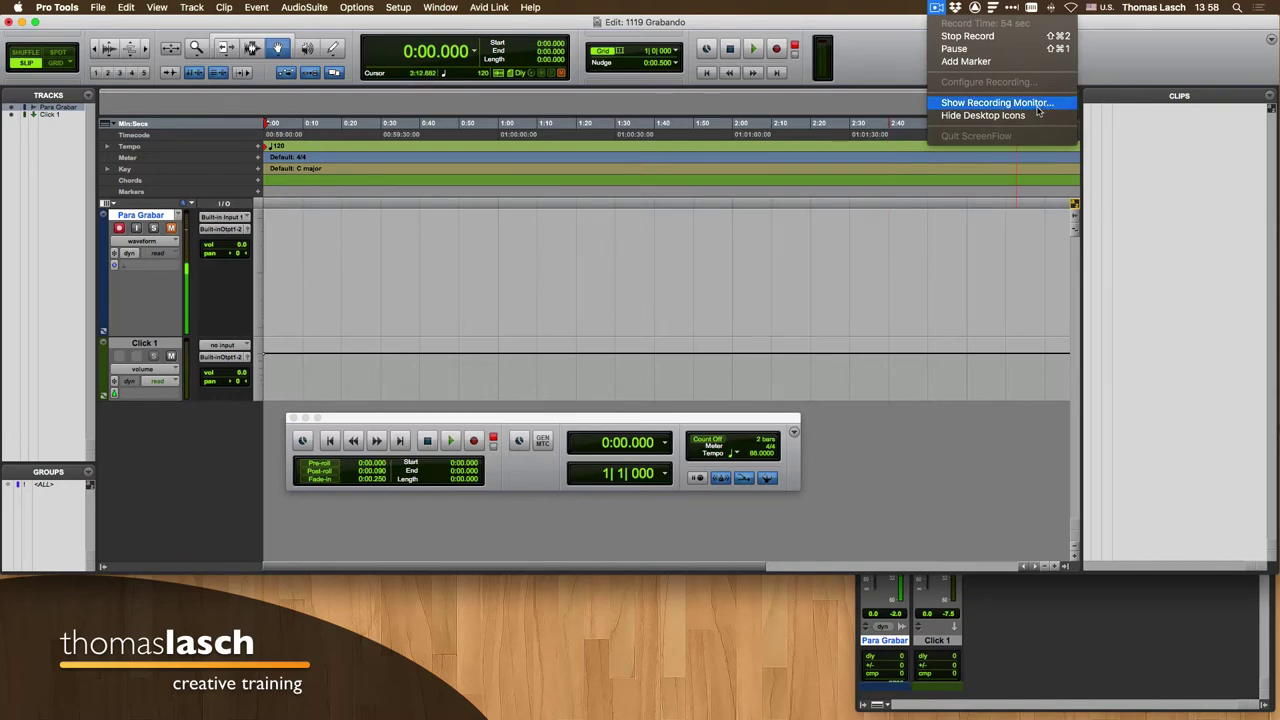
click(995, 102)
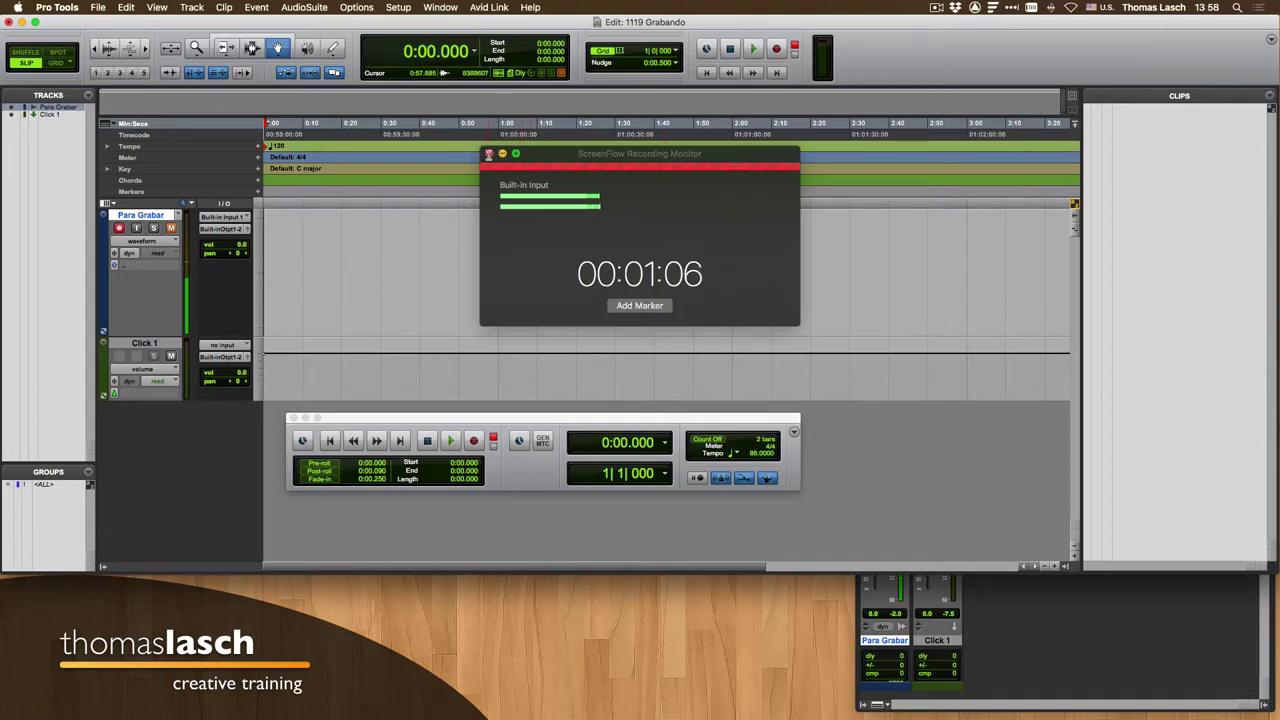
click(488, 154)
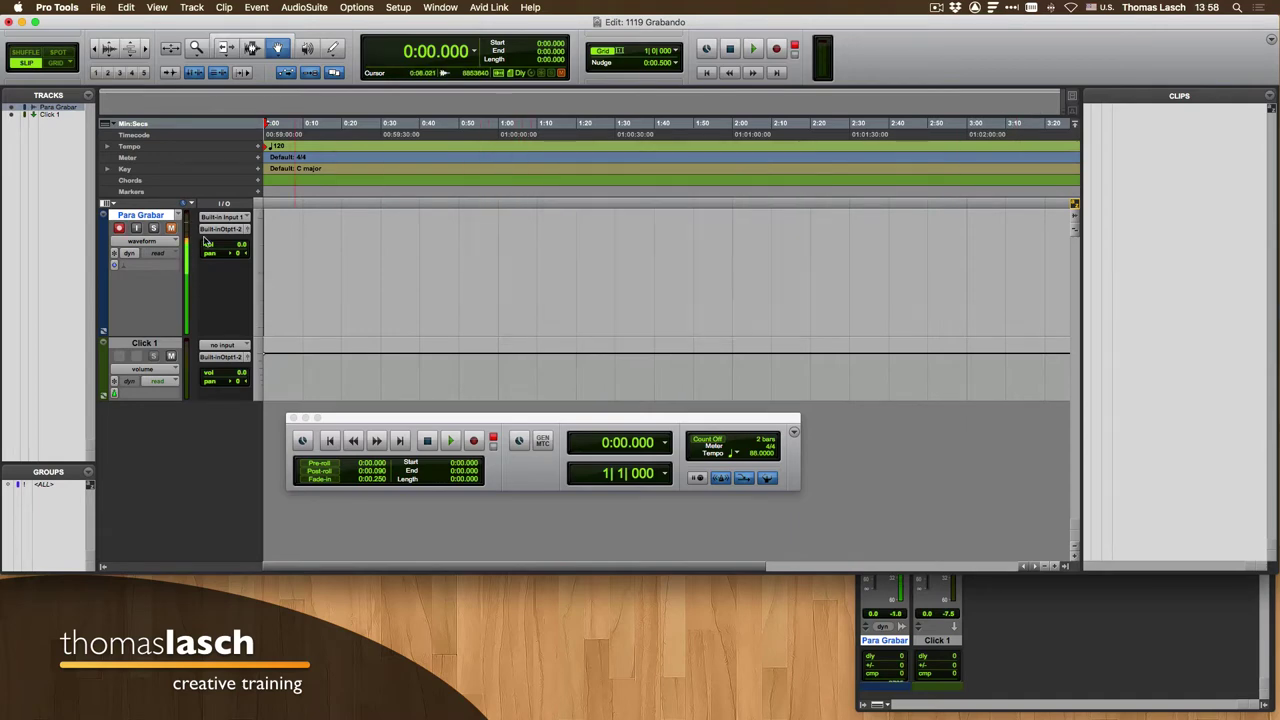
Toggle the Para Grabar track's mute and try H/W buffer sizes of 128 and 64 samples in the Playback Engine settings.
click(172, 229)
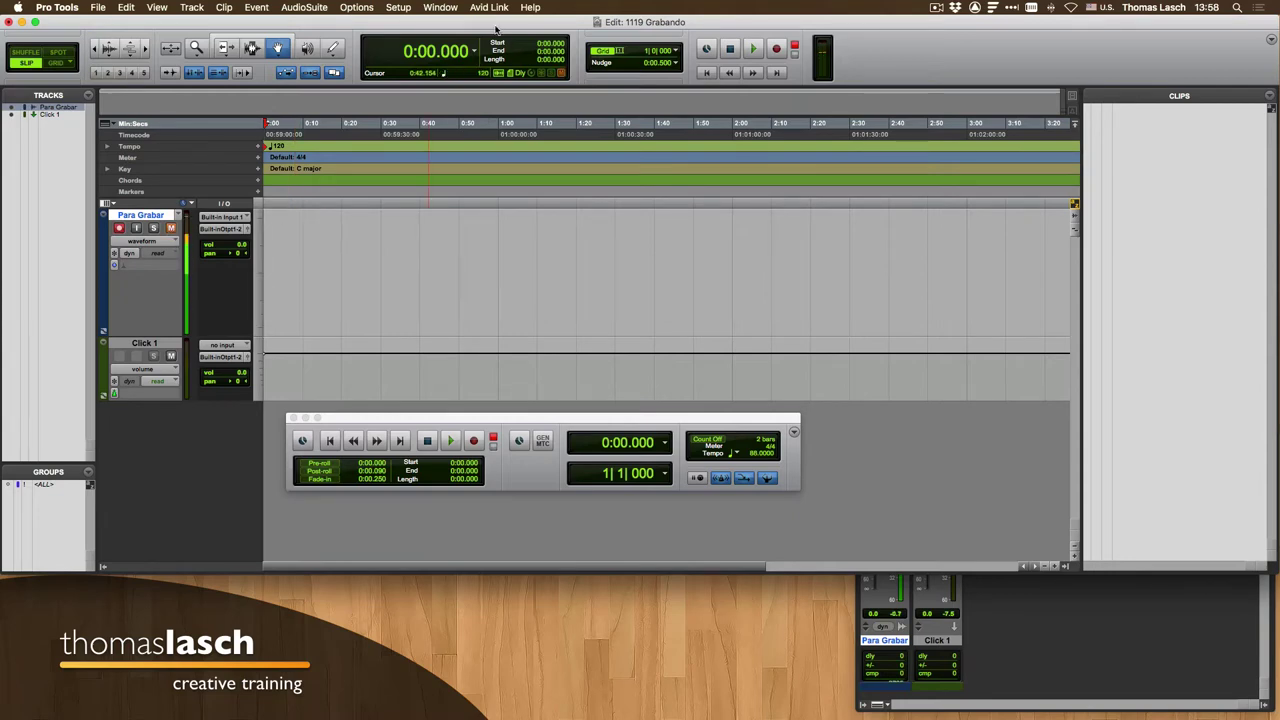
click(398, 8)
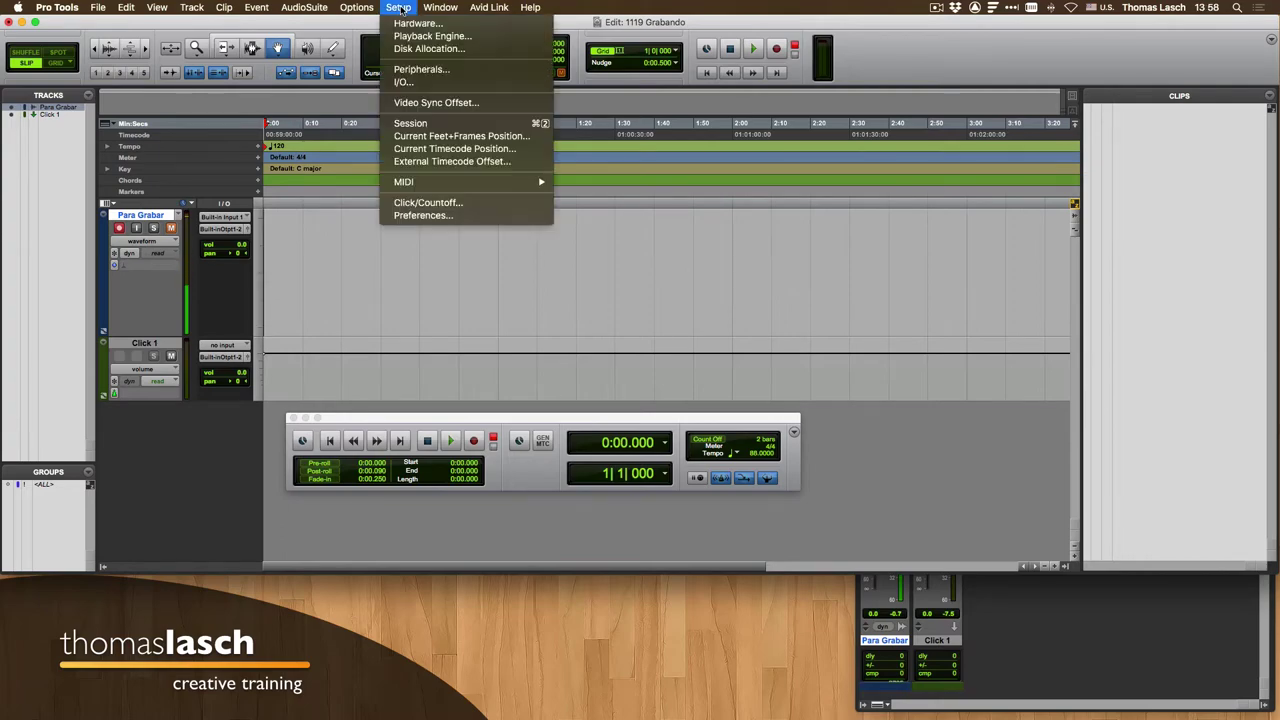
click(424, 44)
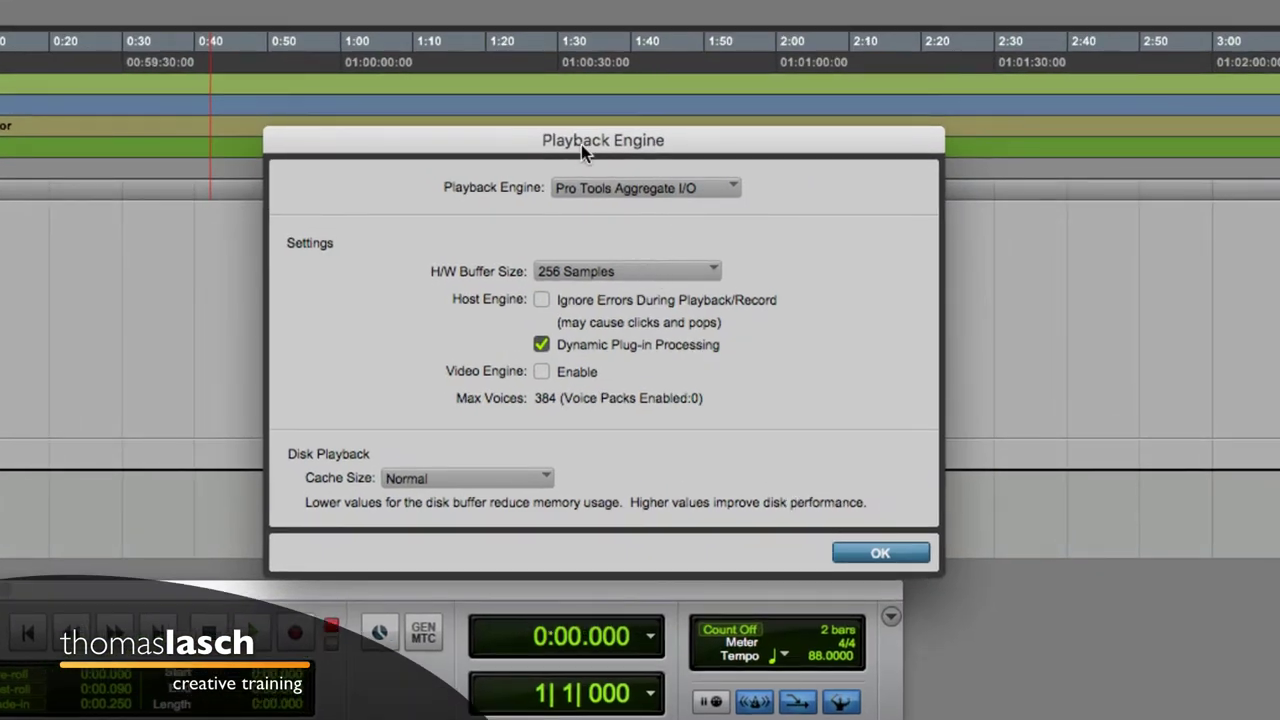
drag(581, 145, 584, 101)
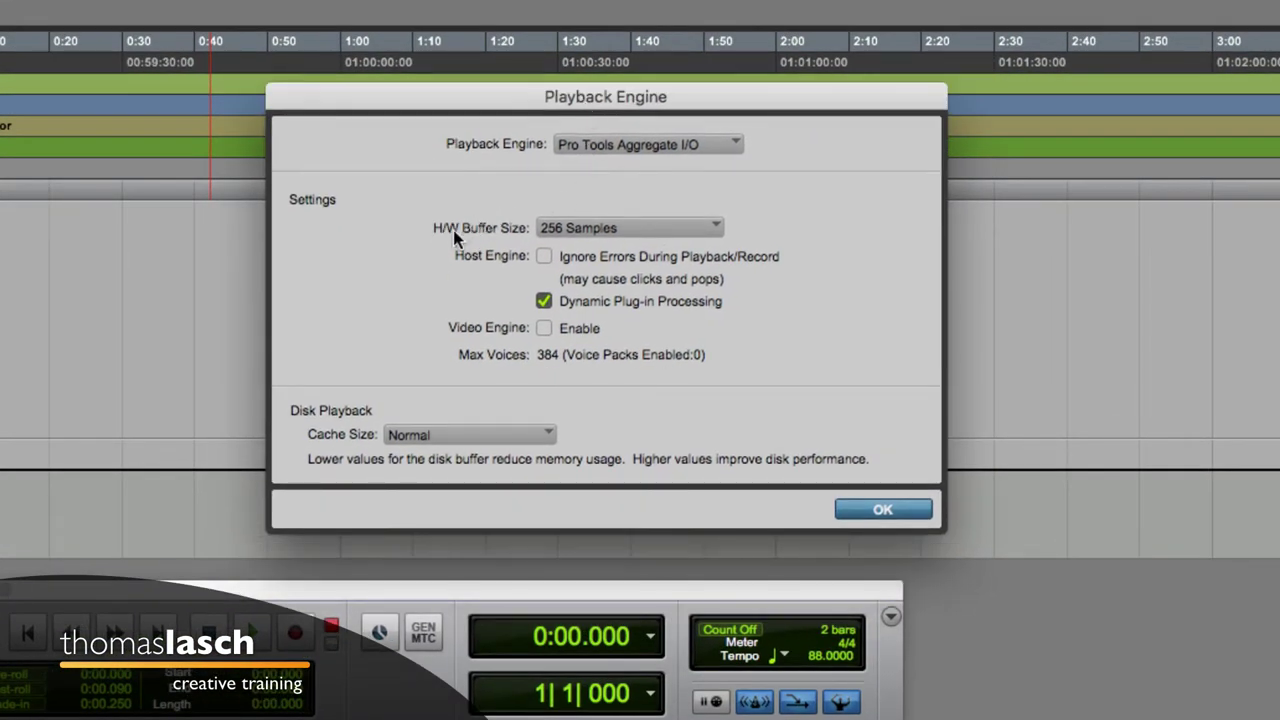
click(608, 232)
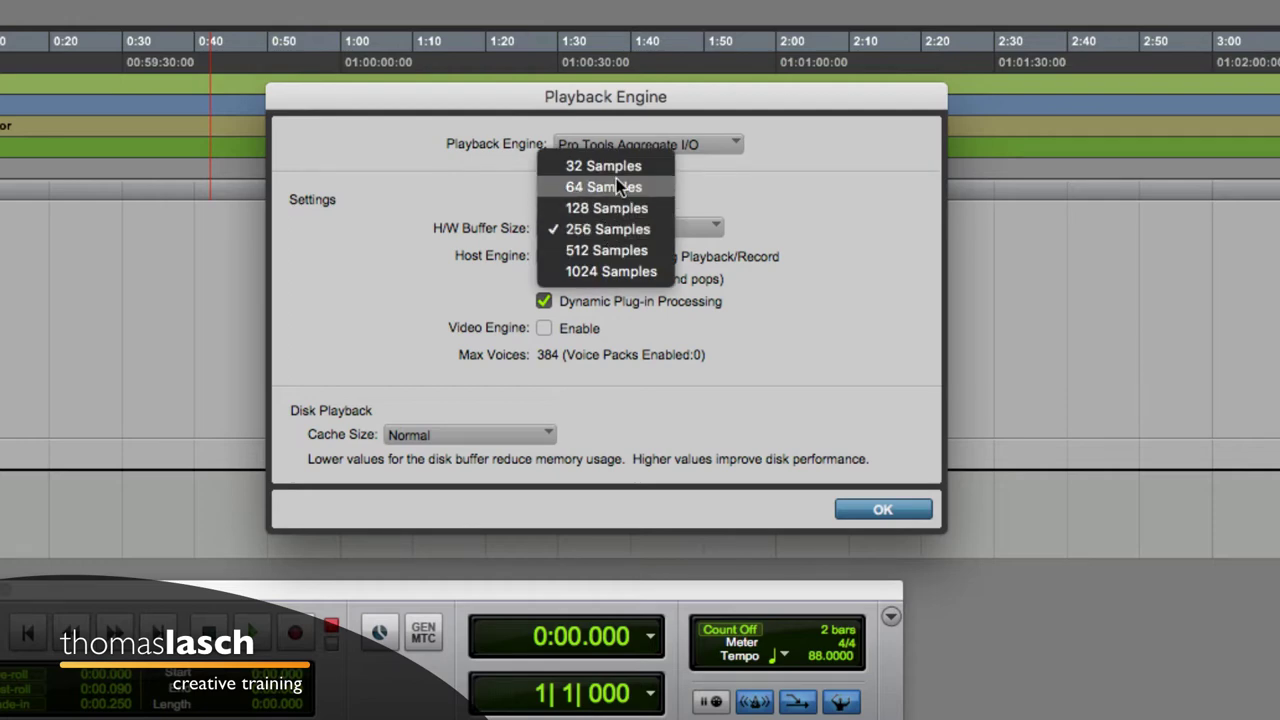
click(613, 206)
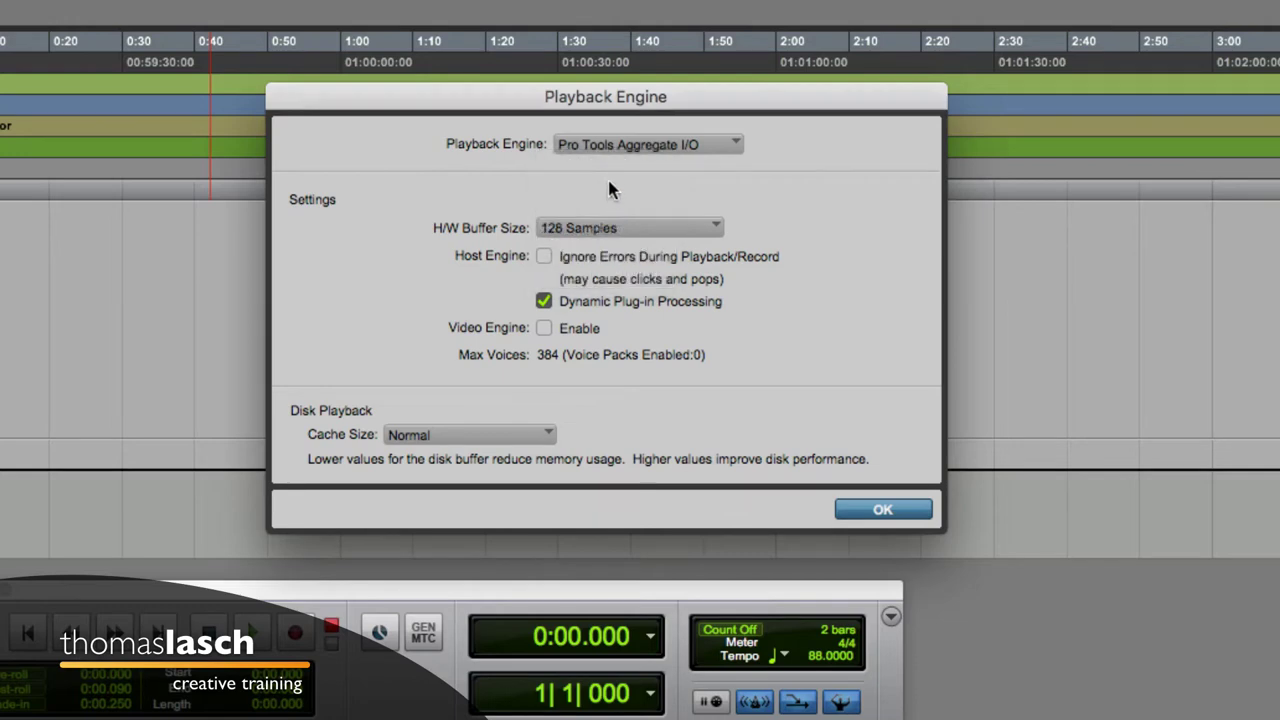
click(613, 227)
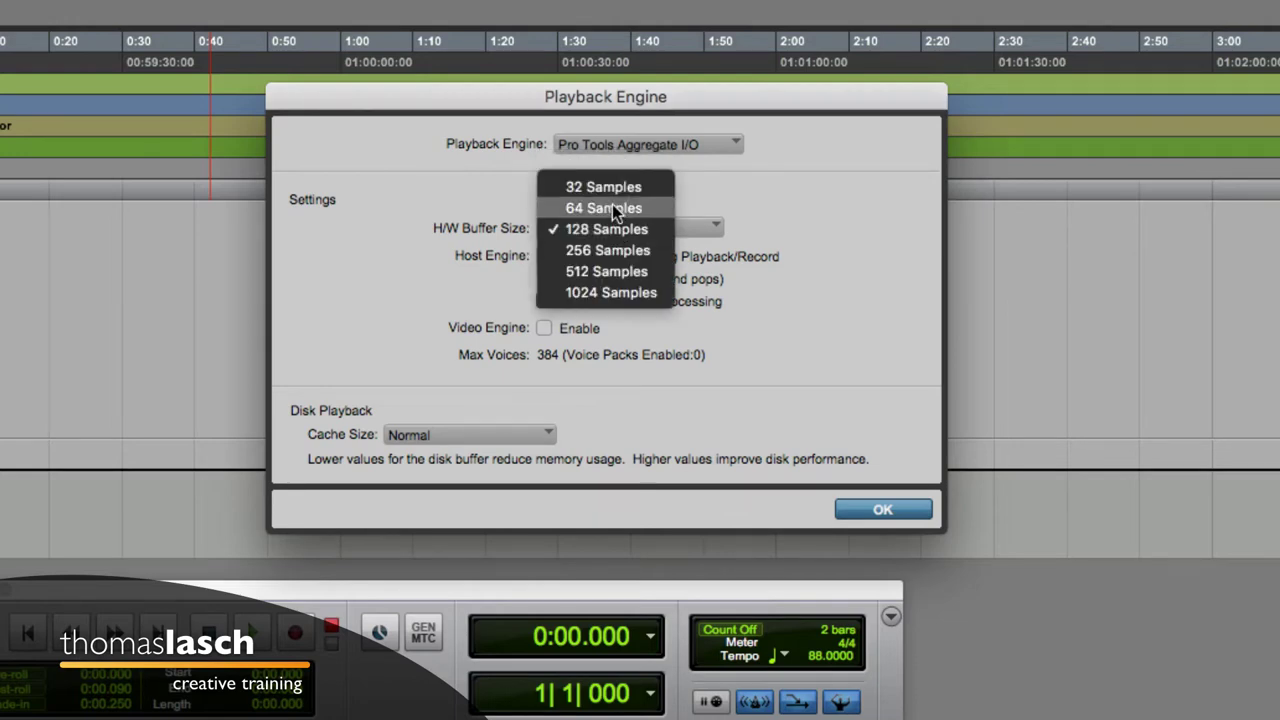
click(612, 208)
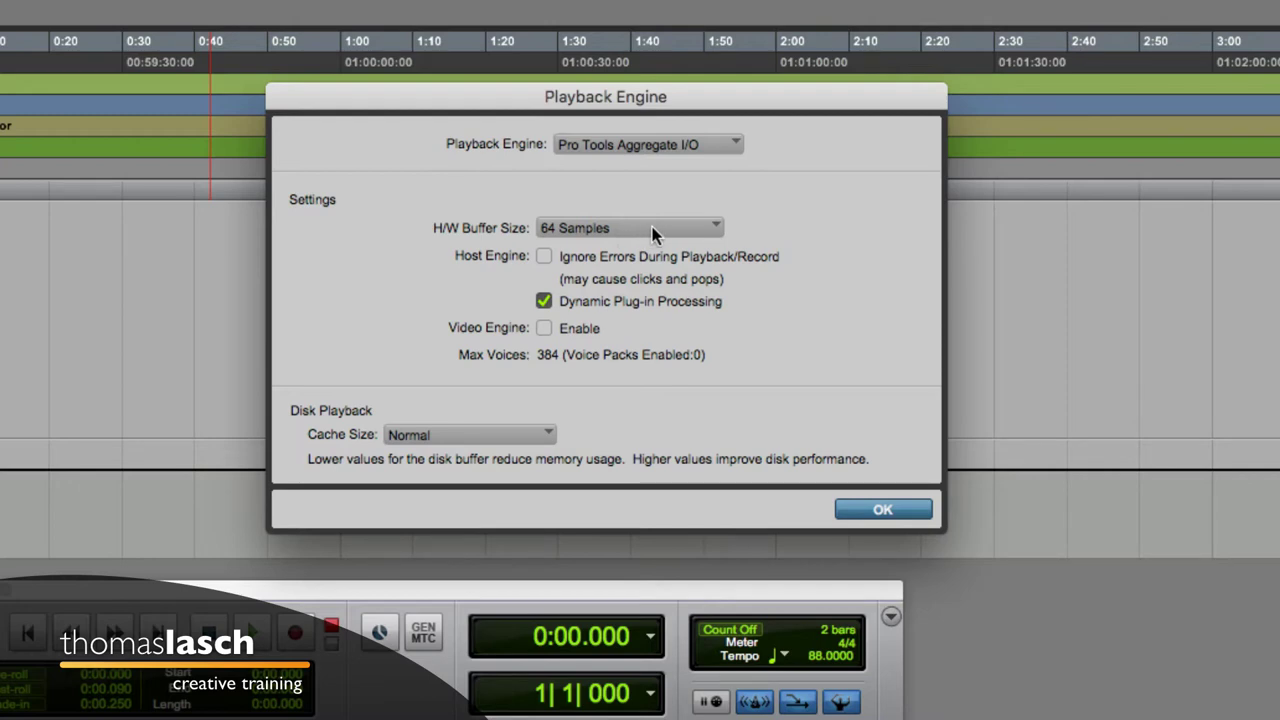
Set the Playback Engine's H/W buffer size to 1024 samples and apply the settings.
click(655, 232)
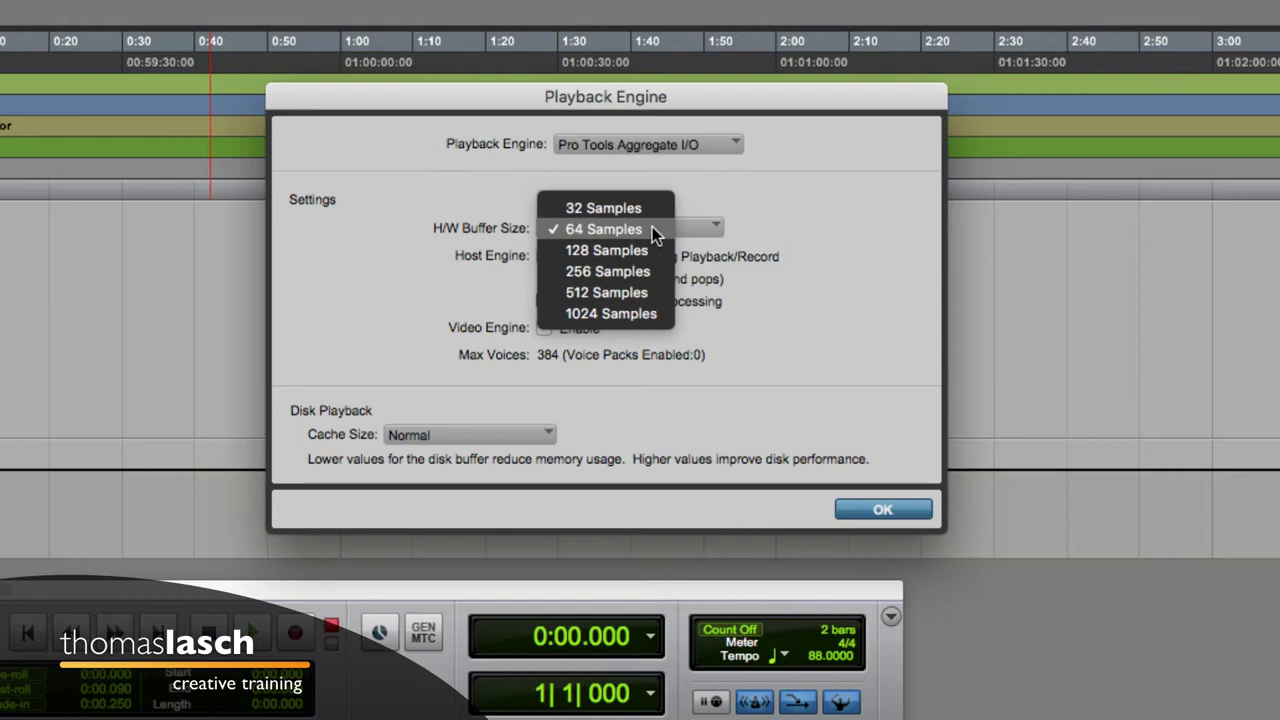
click(608, 314)
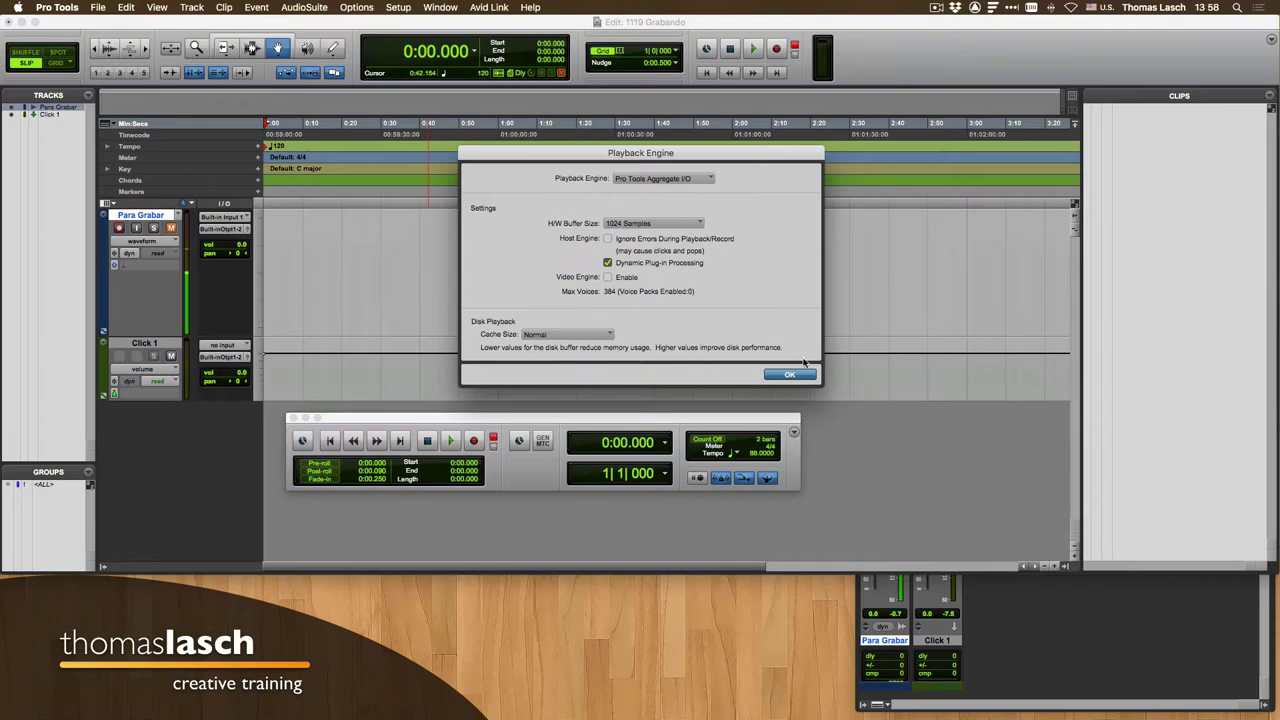
key(Return)
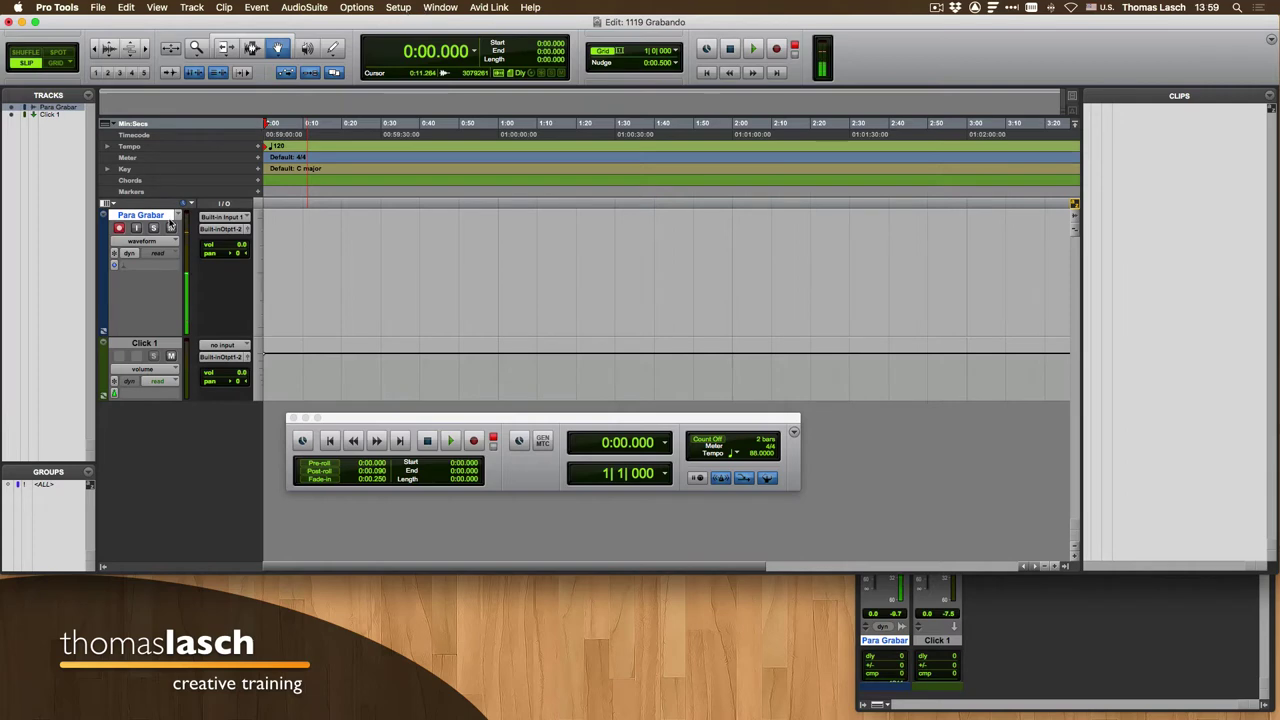
Set the Playback Engine's H/W buffer size to 256 samples, apply it and unmute Para Grabar to listen to the monitoring delay.
click(398, 7)
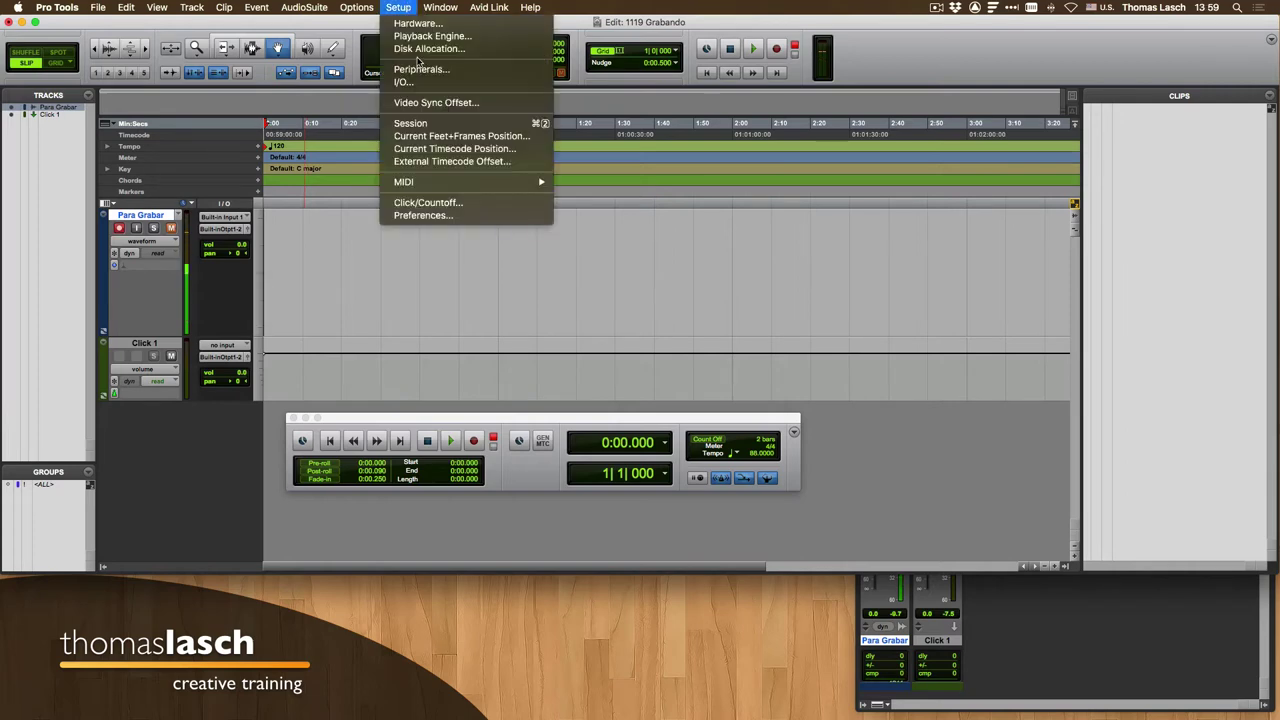
click(435, 36)
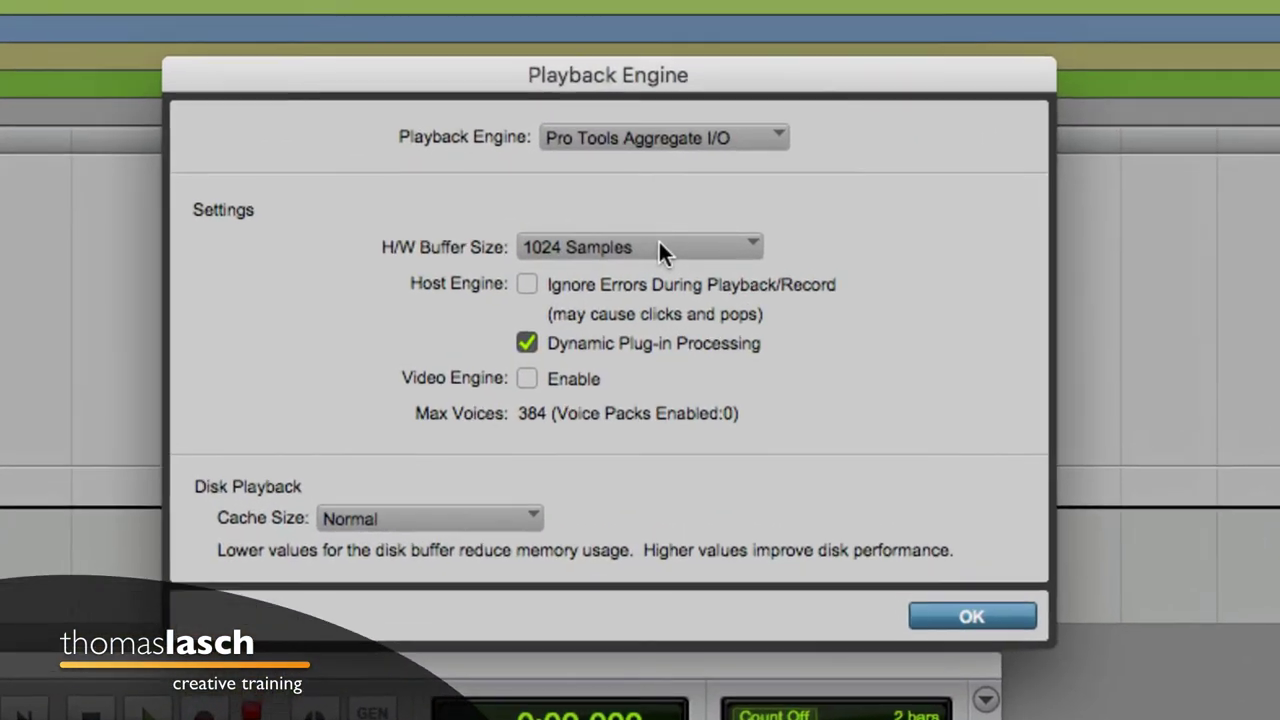
click(660, 247)
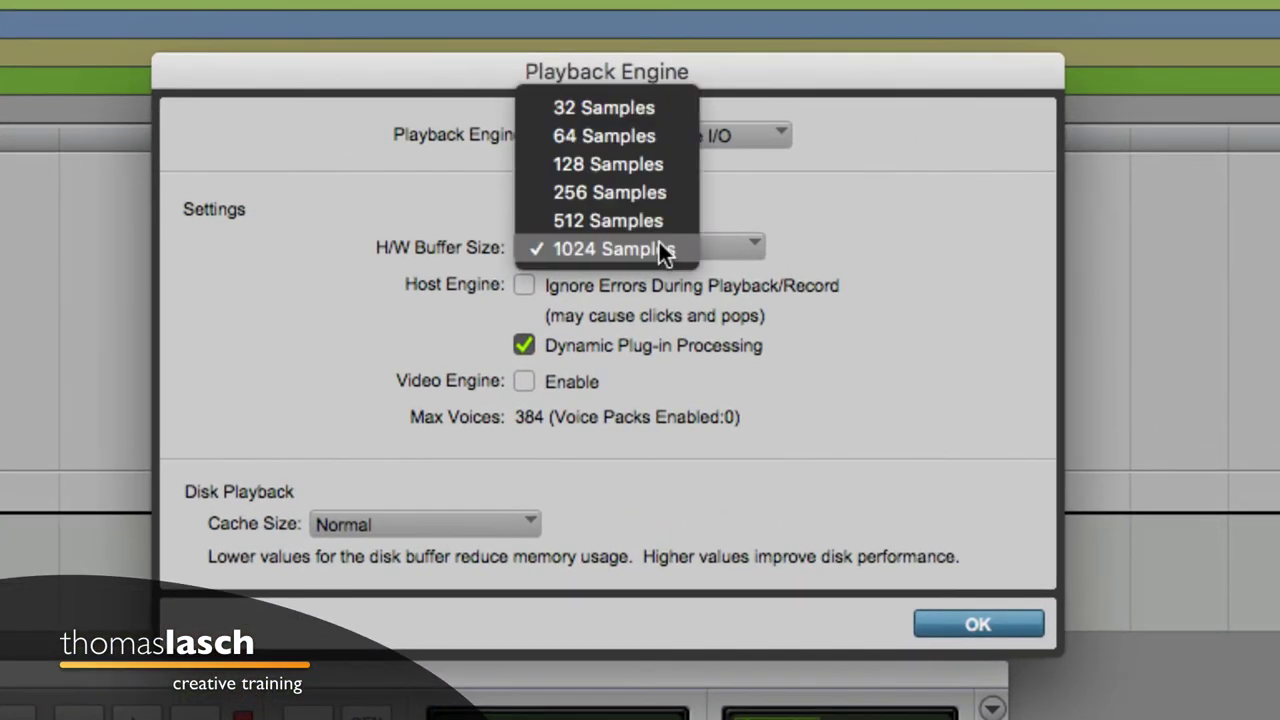
click(634, 190)
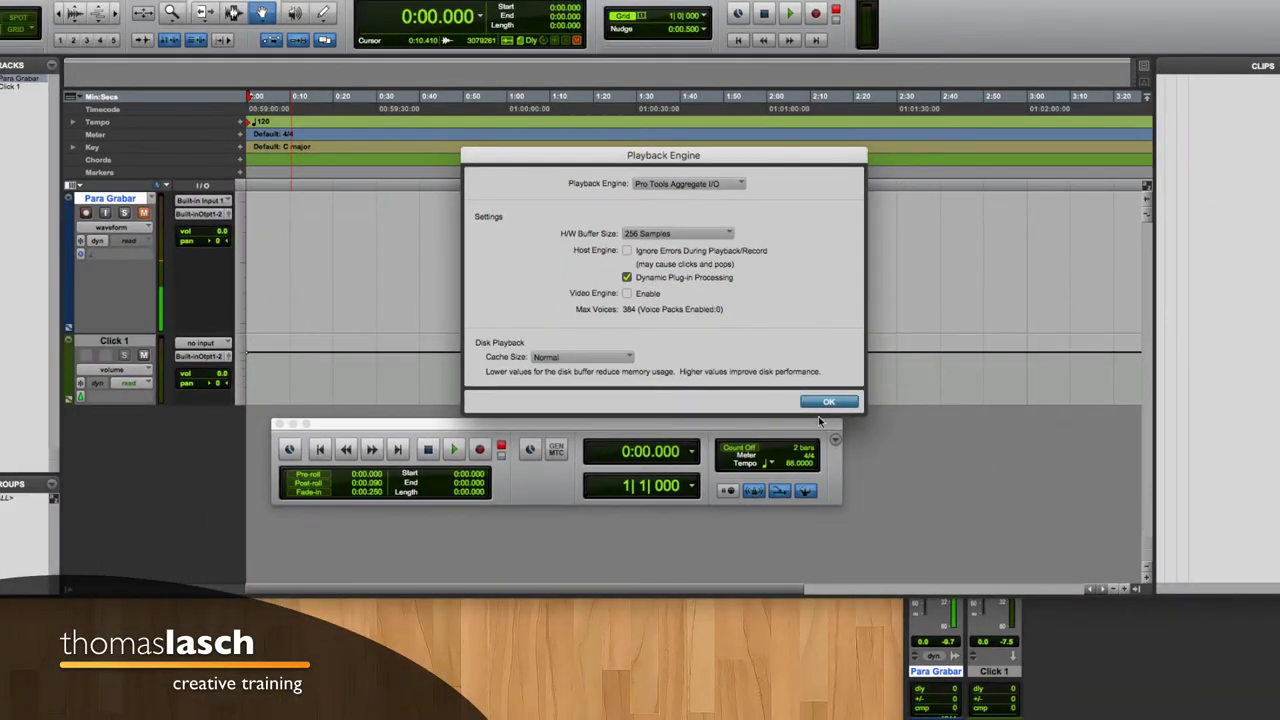
click(829, 401)
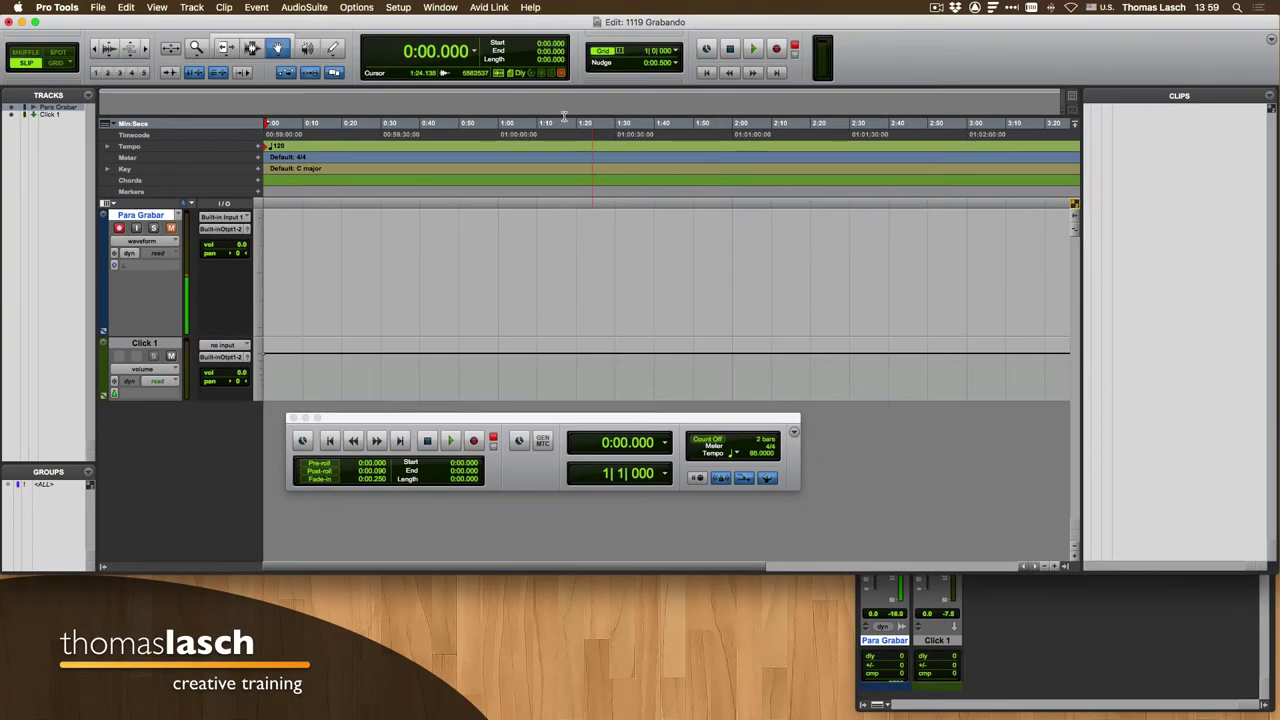
click(171, 229)
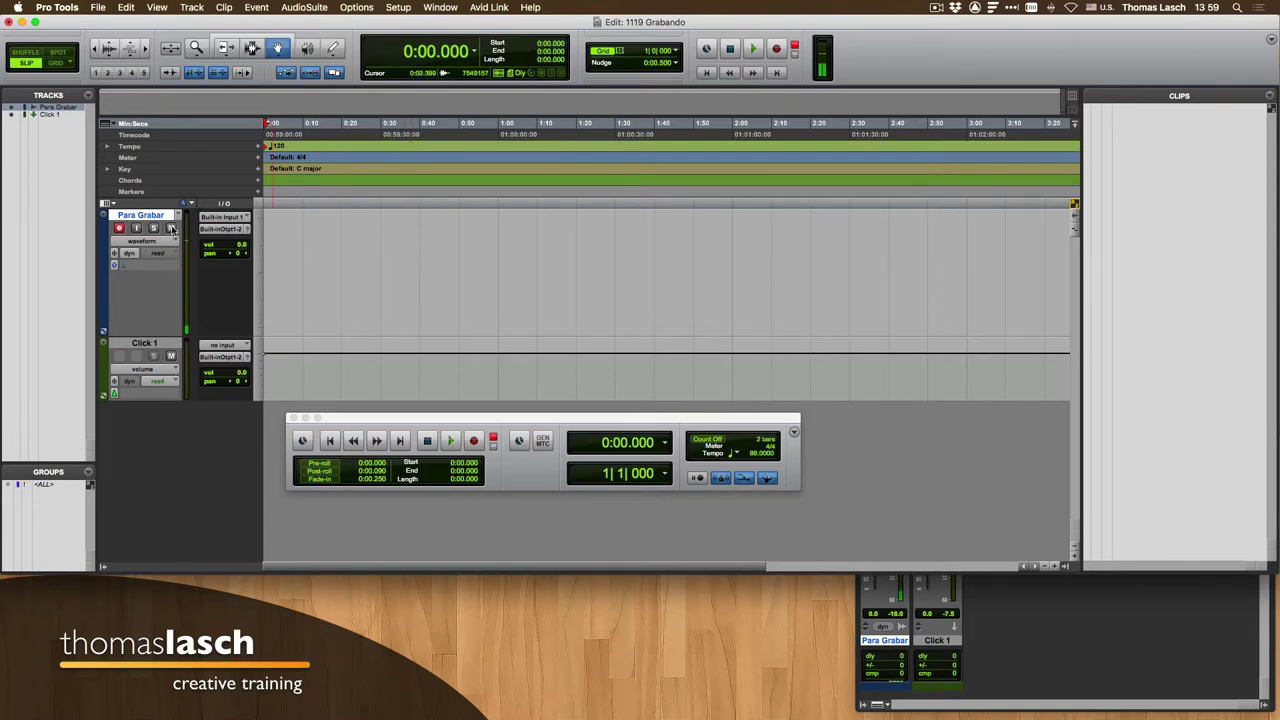
Set the Playback Engine's H/W buffer size to 64 samples and apply the settings.
click(405, 9)
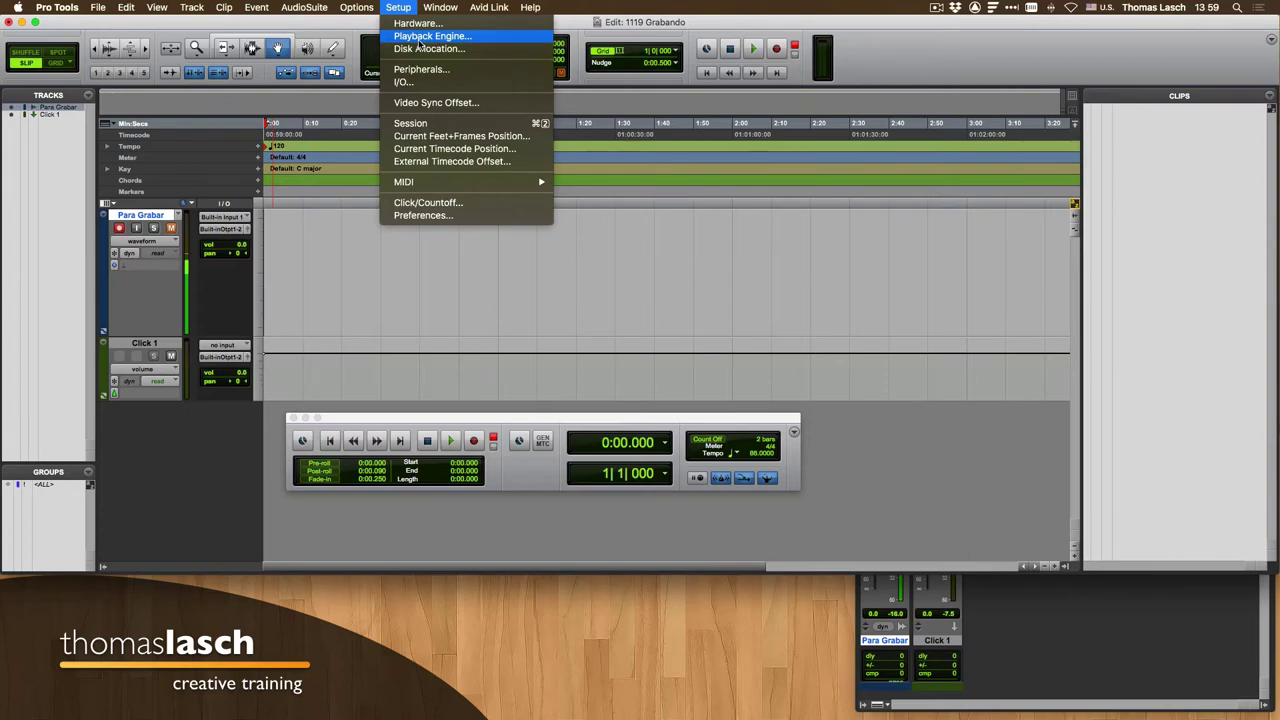
click(422, 39)
click(632, 246)
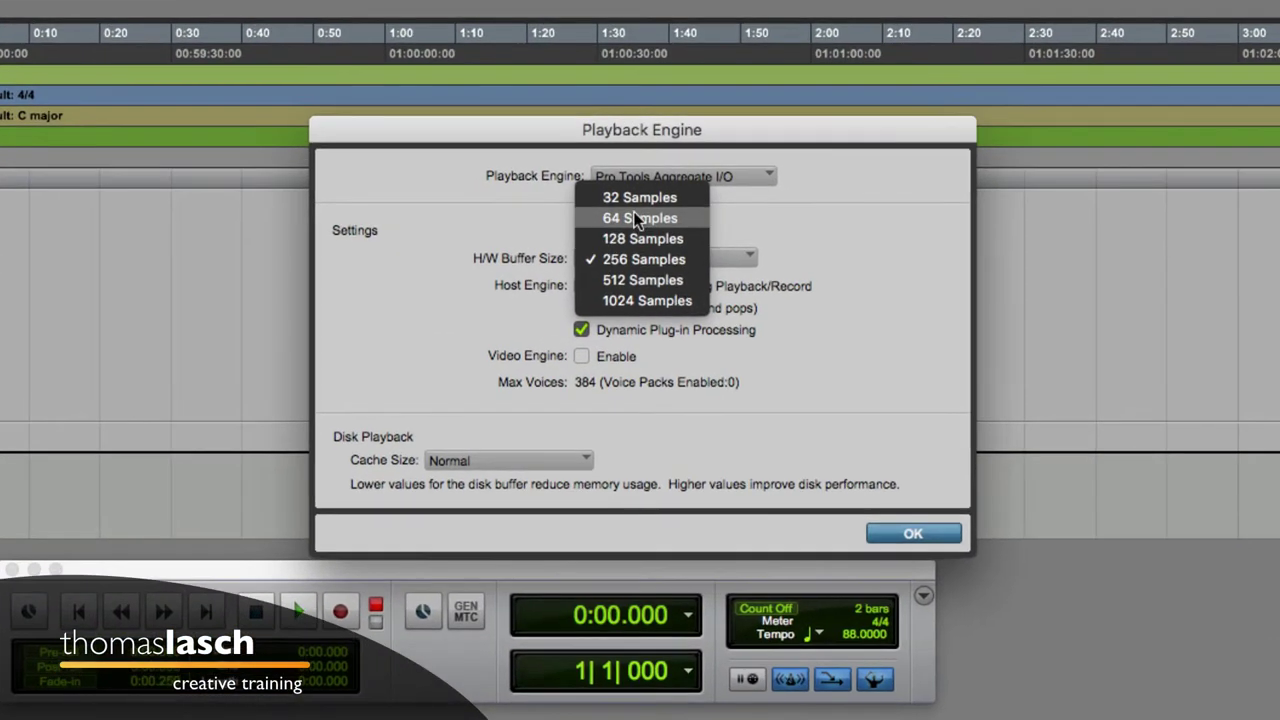
click(633, 221)
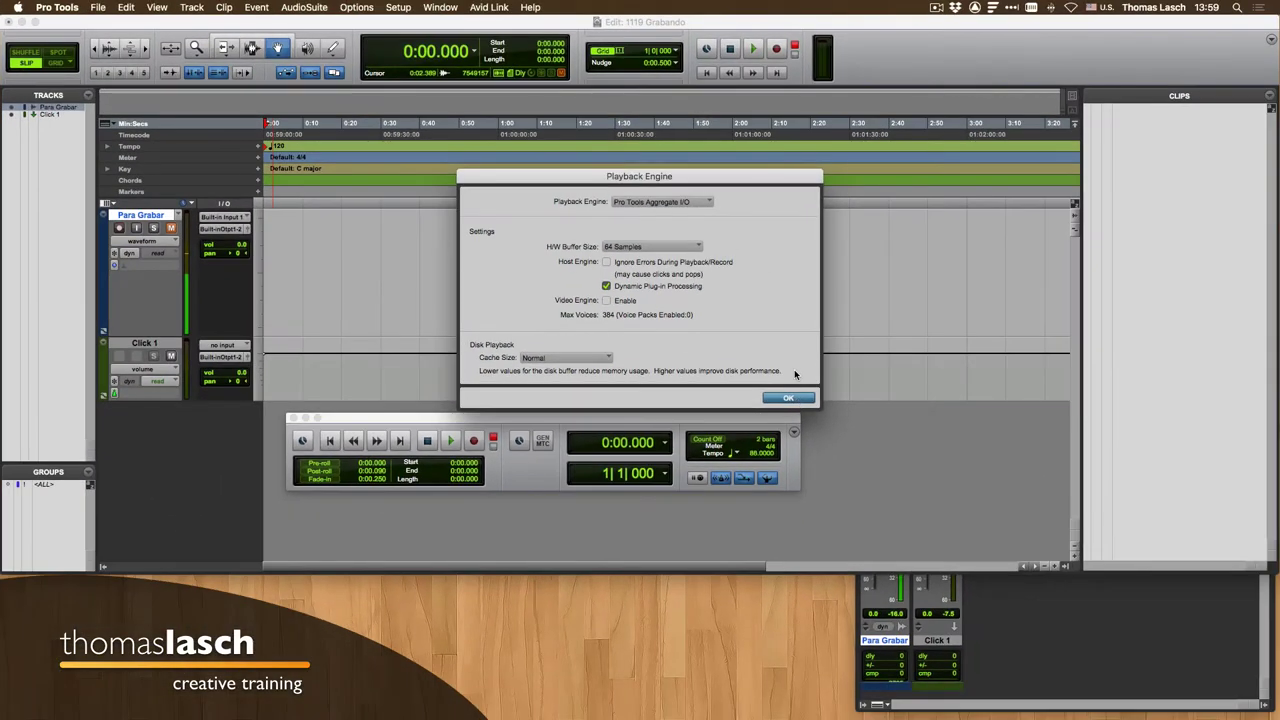
click(798, 397)
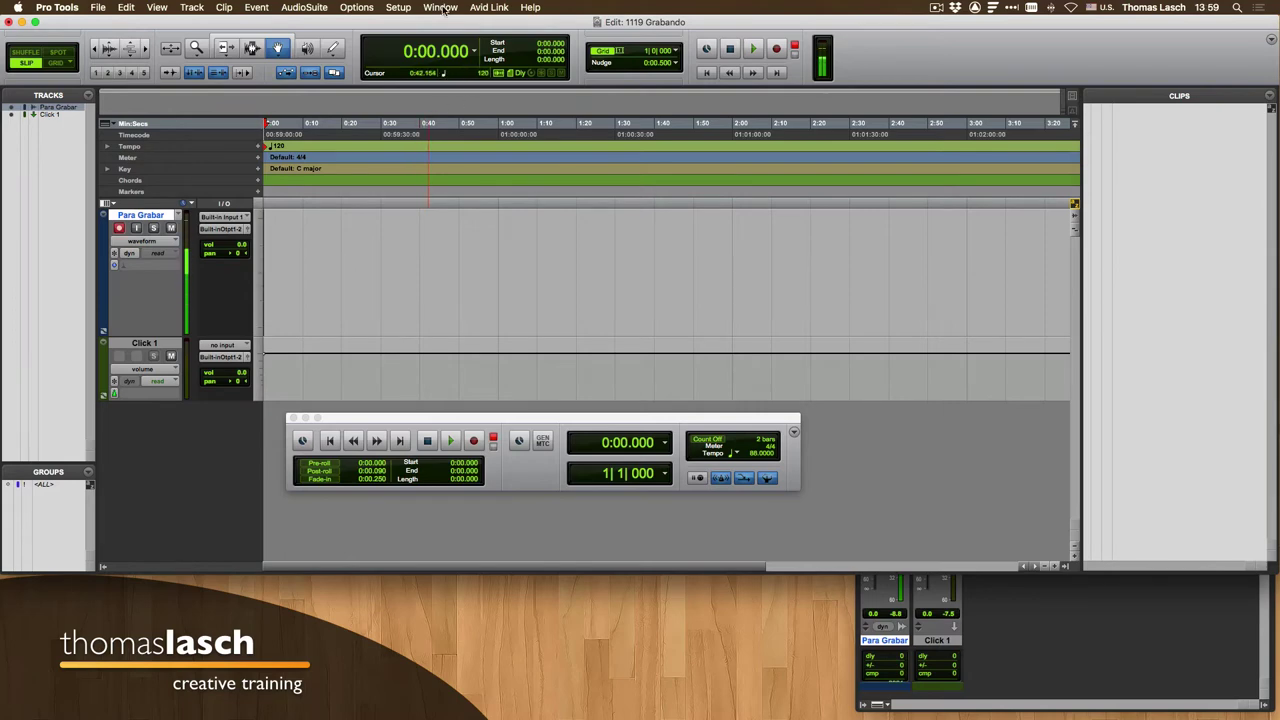
Adjust the H/W buffer size once more in the Playback Engine settings and apply it.
click(399, 8)
click(425, 40)
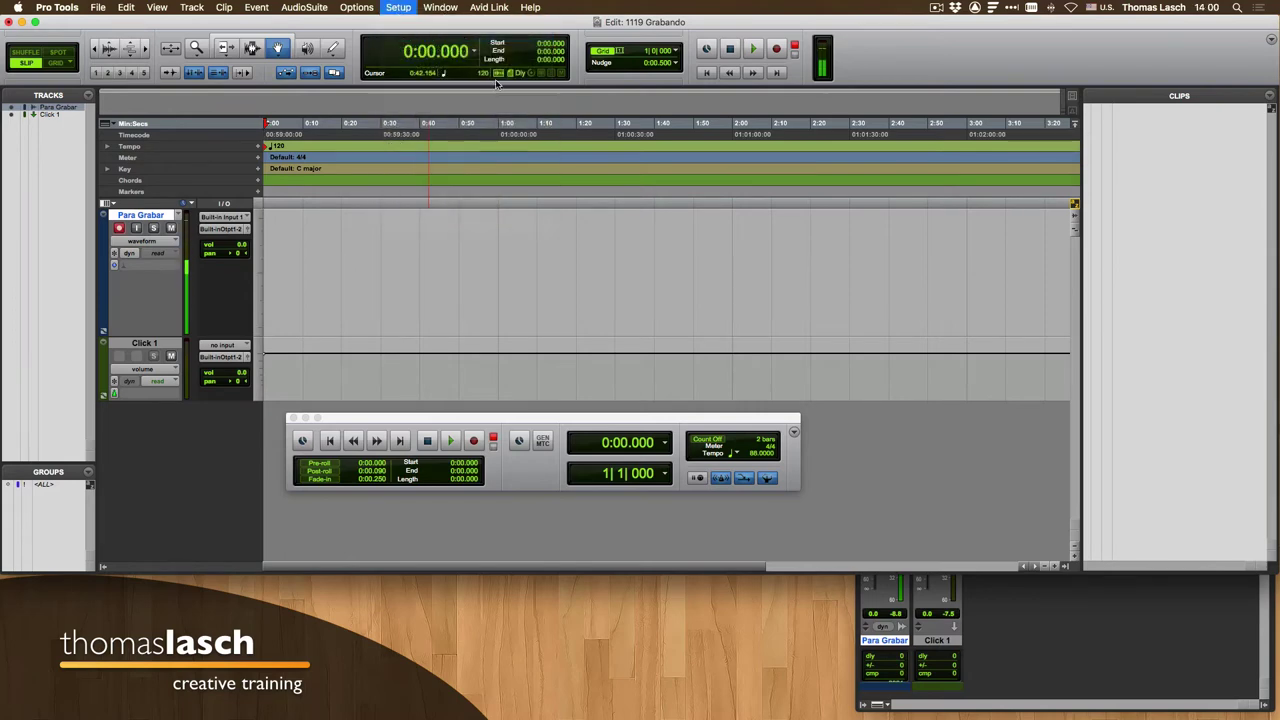
click(649, 245)
click(650, 258)
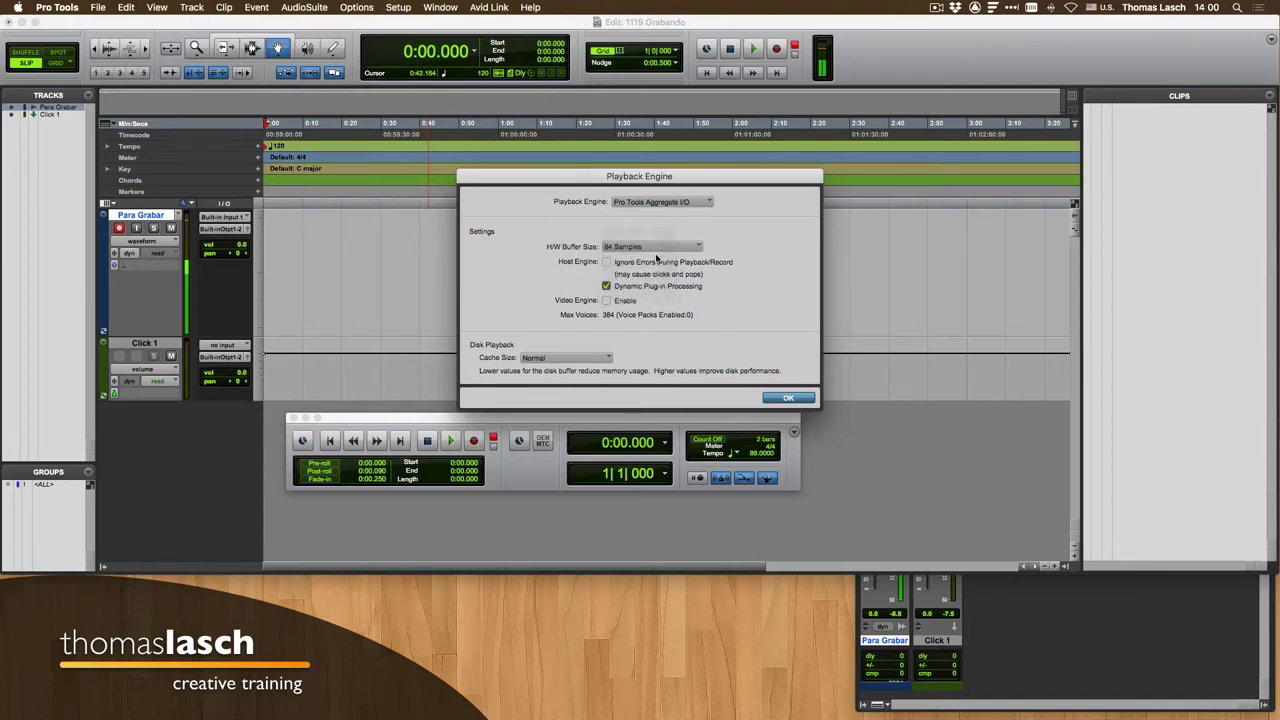
key(Return)
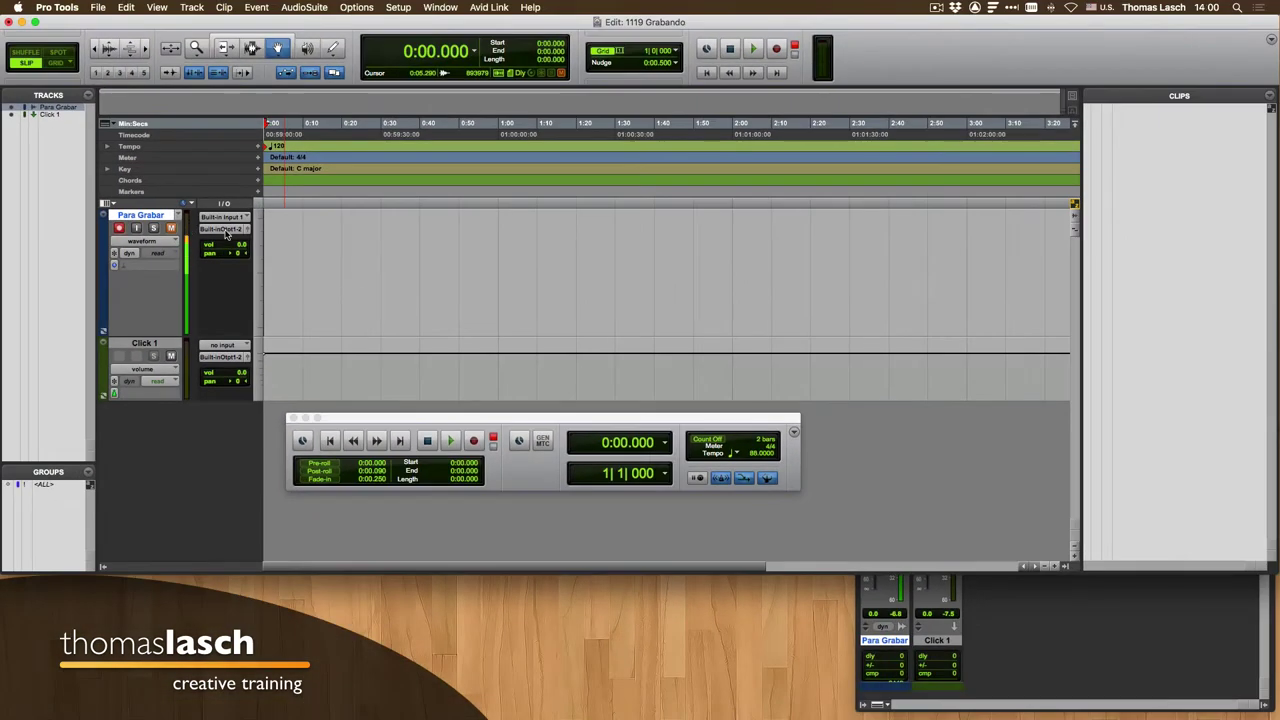
Route the Para Grabar track's output to Bus 1 (Mono).
click(224, 229)
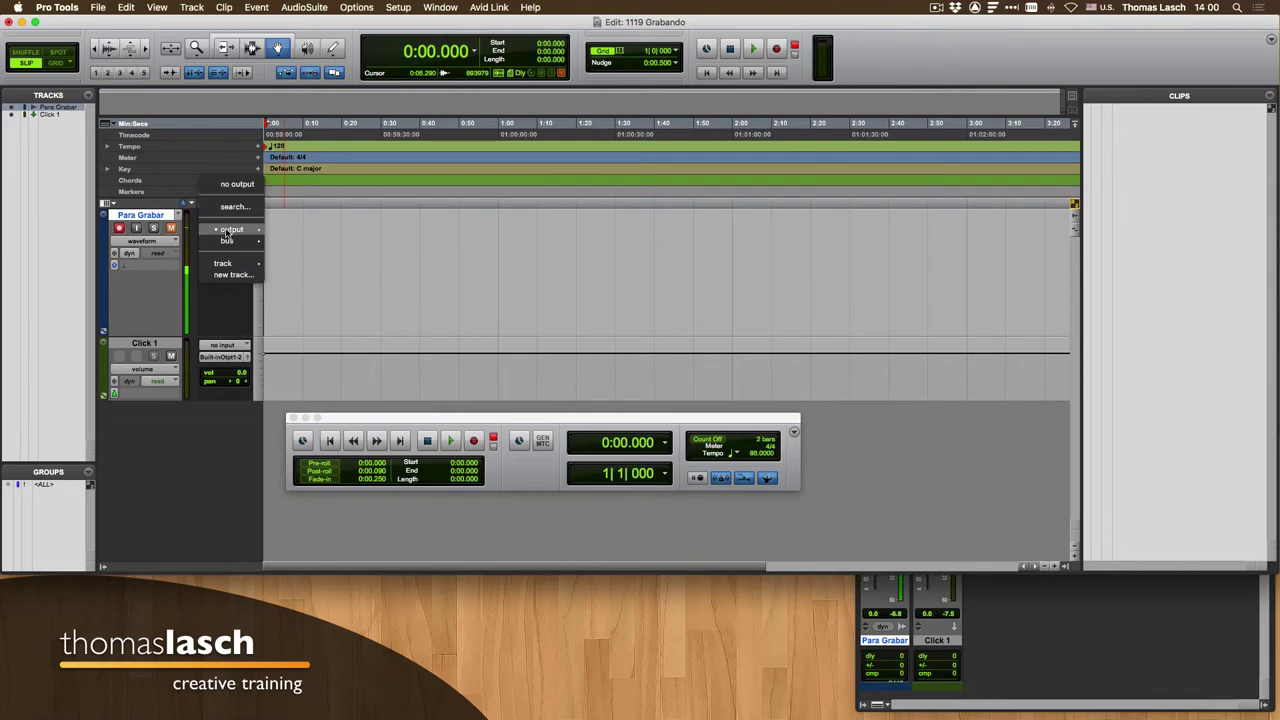
mouse_move(240, 229)
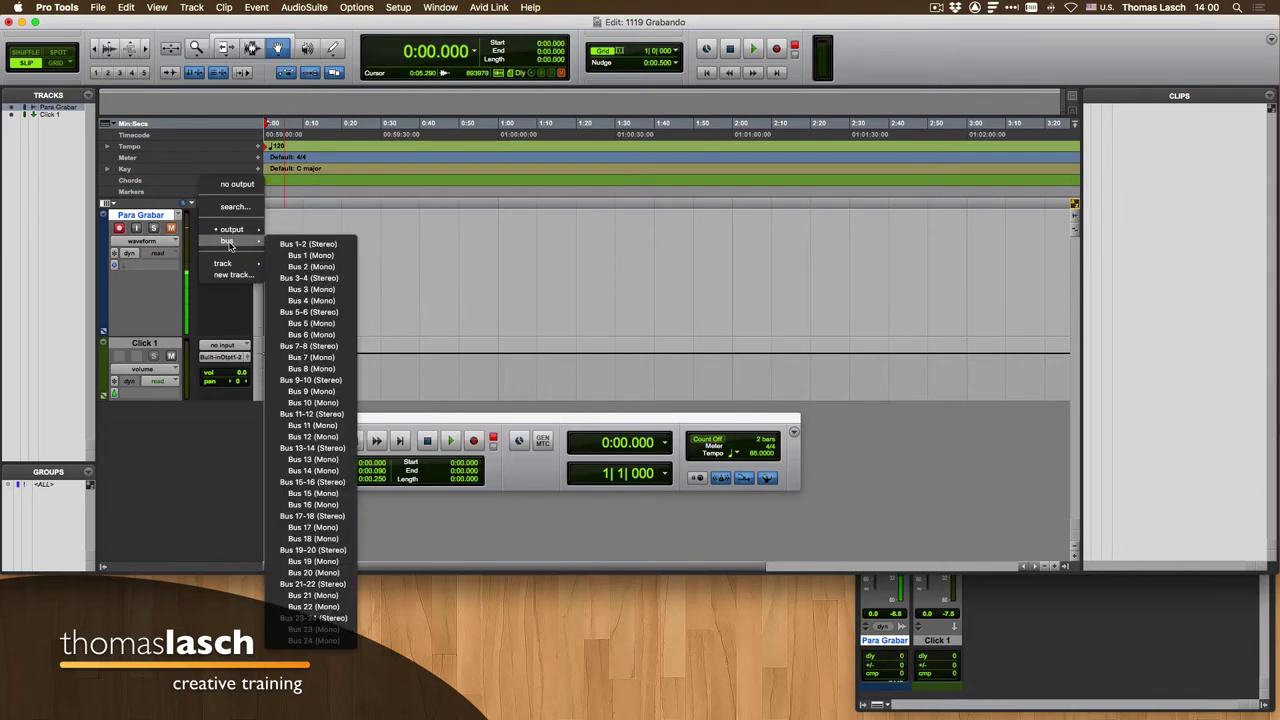
click(321, 256)
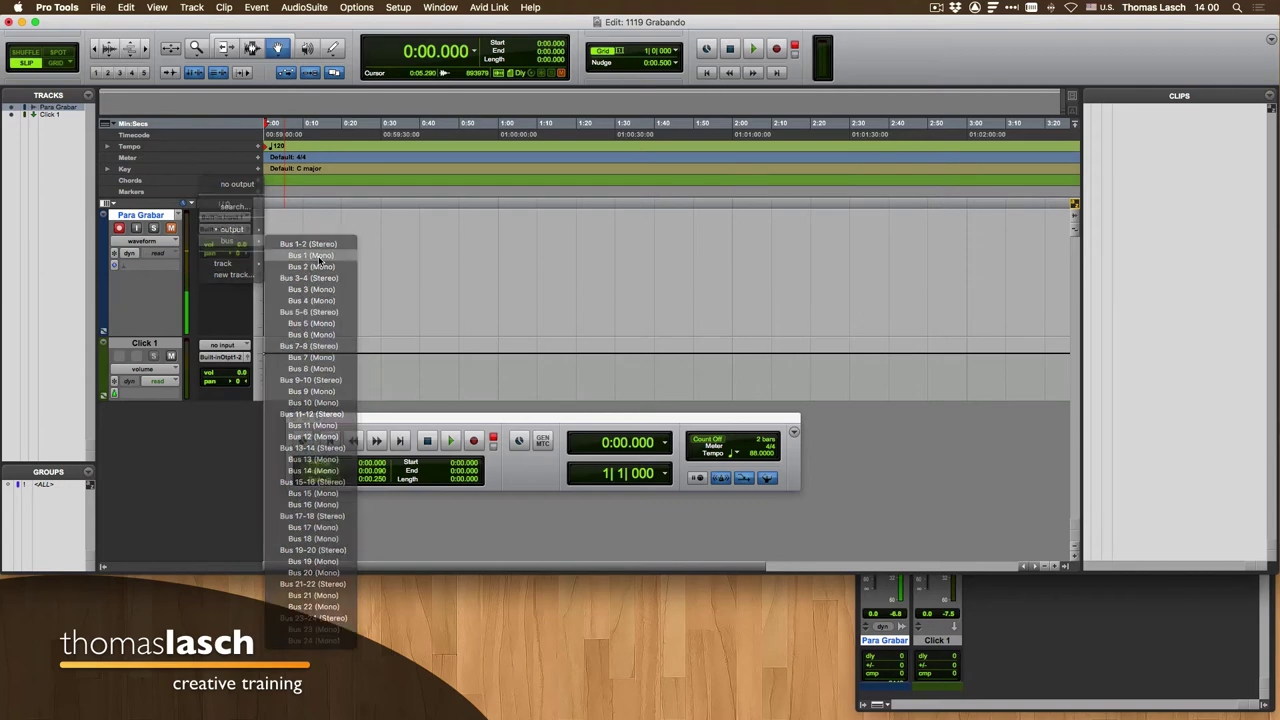
Route the Para Grabar track's output back to Built-in Output 1-2 and mute the track.
click(172, 229)
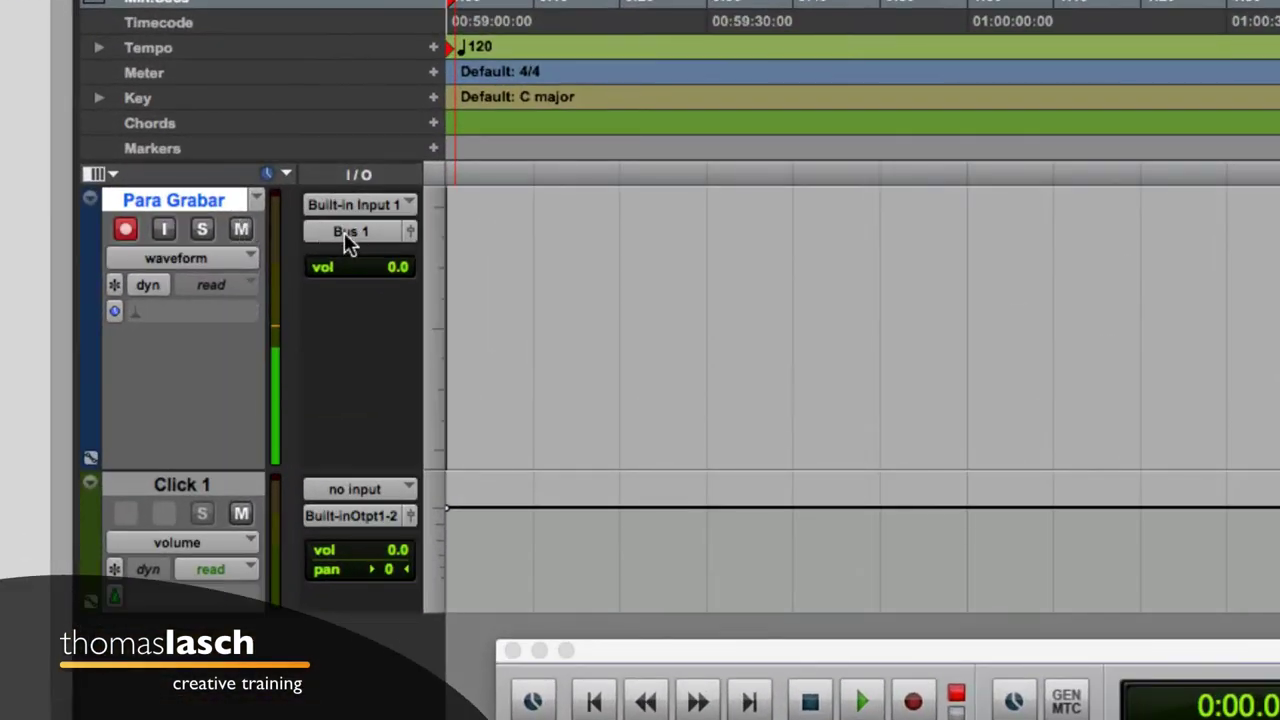
click(344, 232)
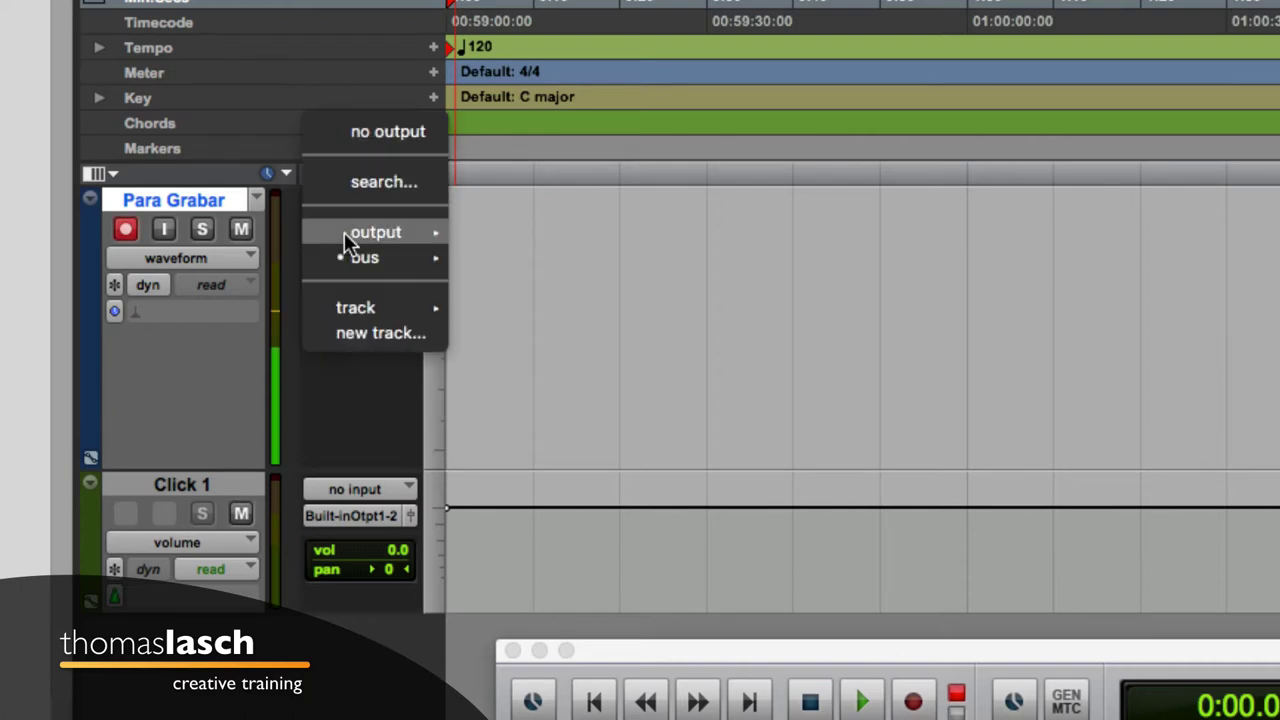
mouse_move(344, 232)
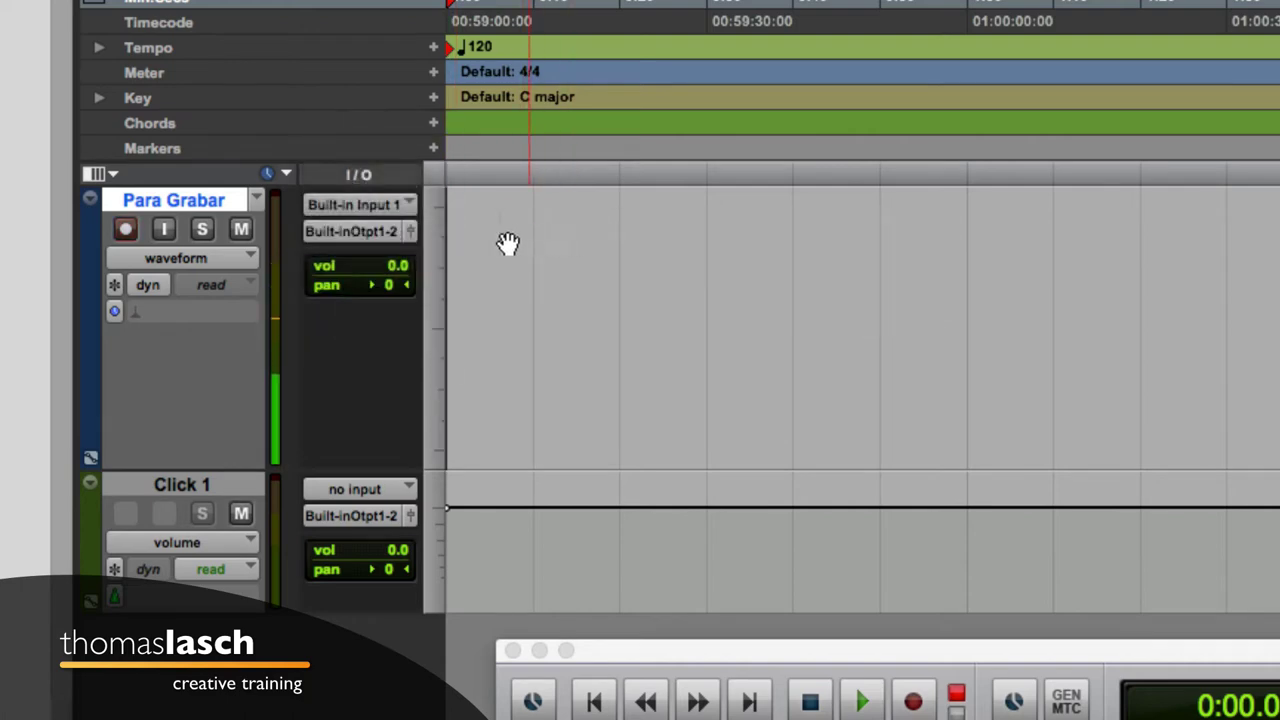
click(242, 229)
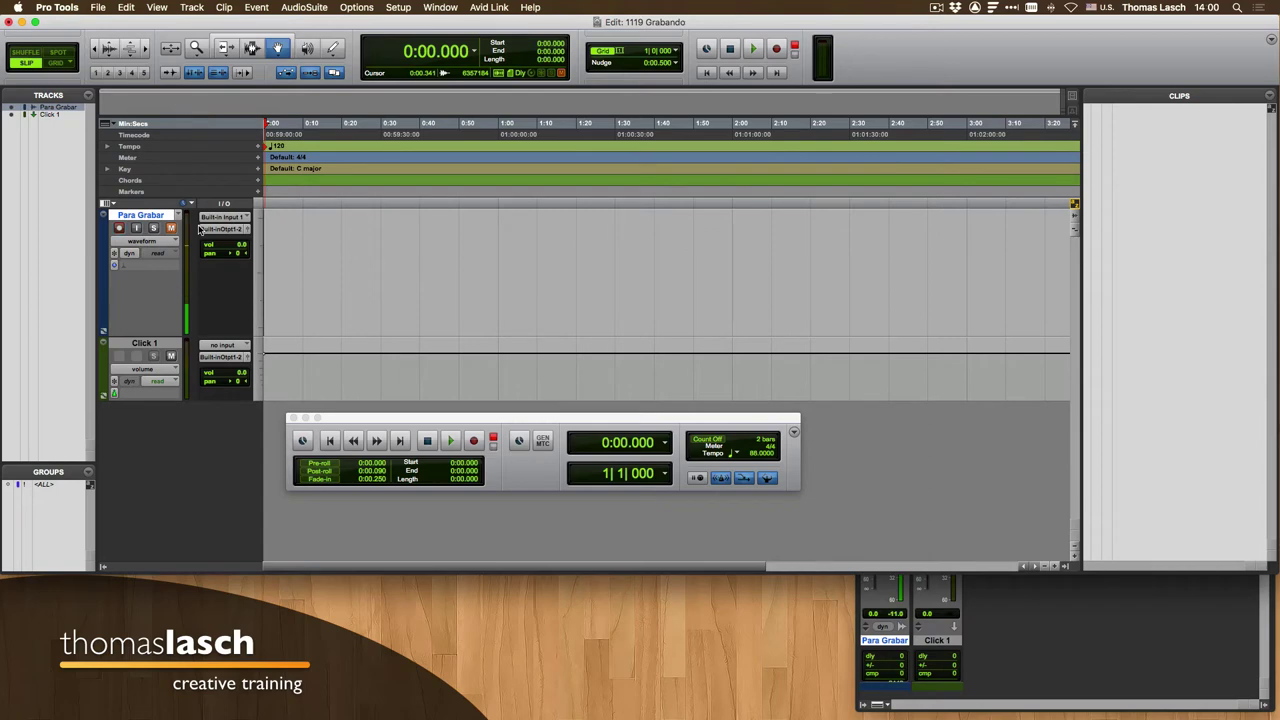
In the Mix window, lower Para Grabar's fader to about -15.6 dB and reset it to 0.0 dB.
key(super+4)
key(super+4)
key(super+equal)
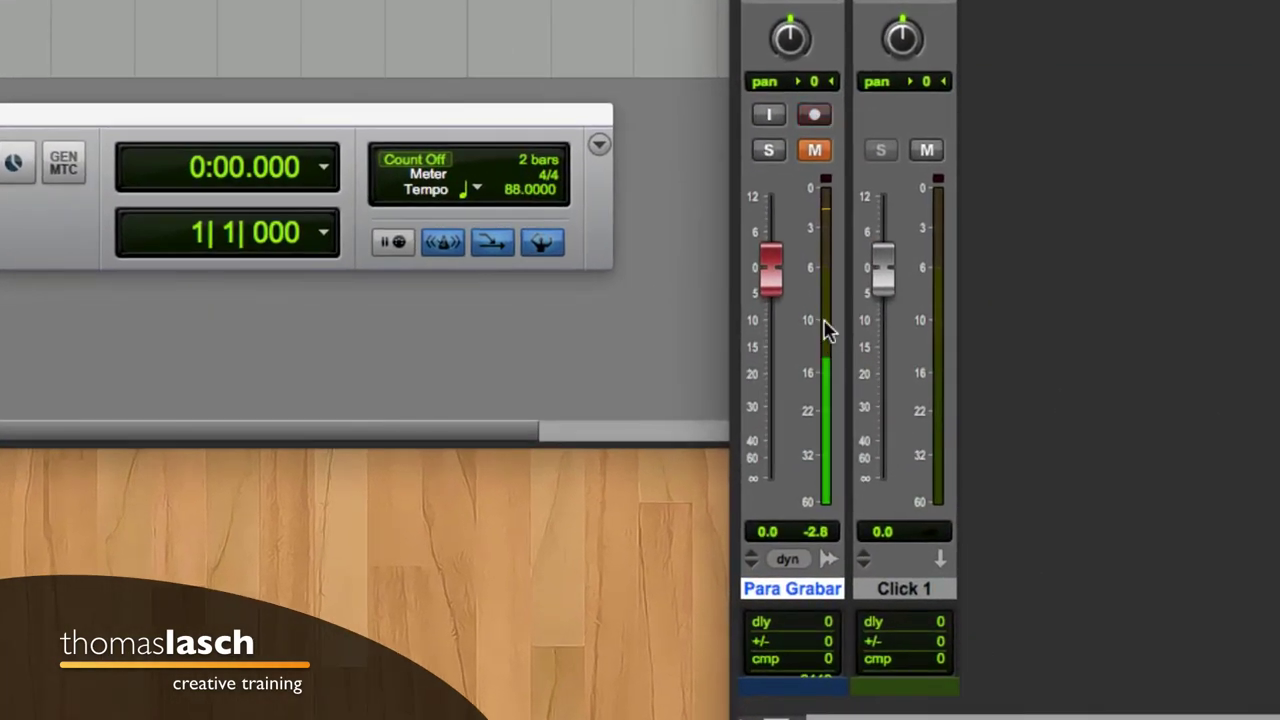
mouse_move(770, 268)
mouse_down()
mouse_move(771, 482)
mouse_move(768, 277)
mouse_up()
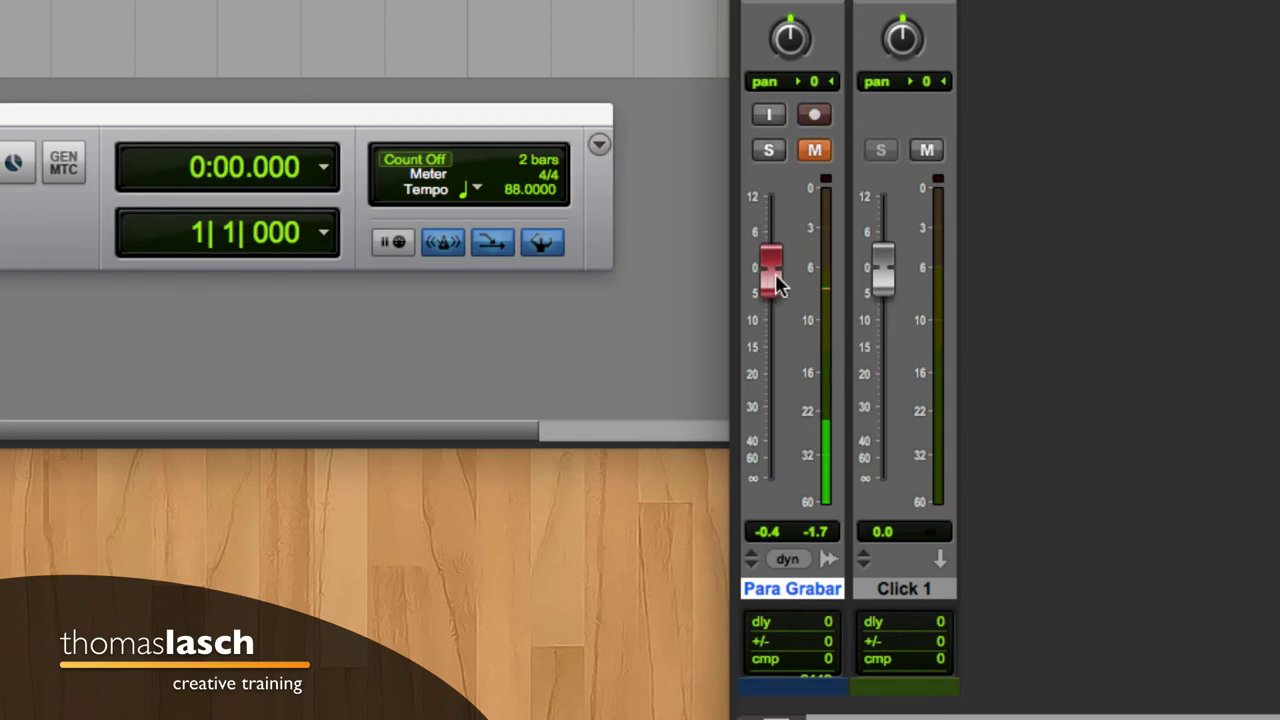
drag(777, 280, 766, 366)
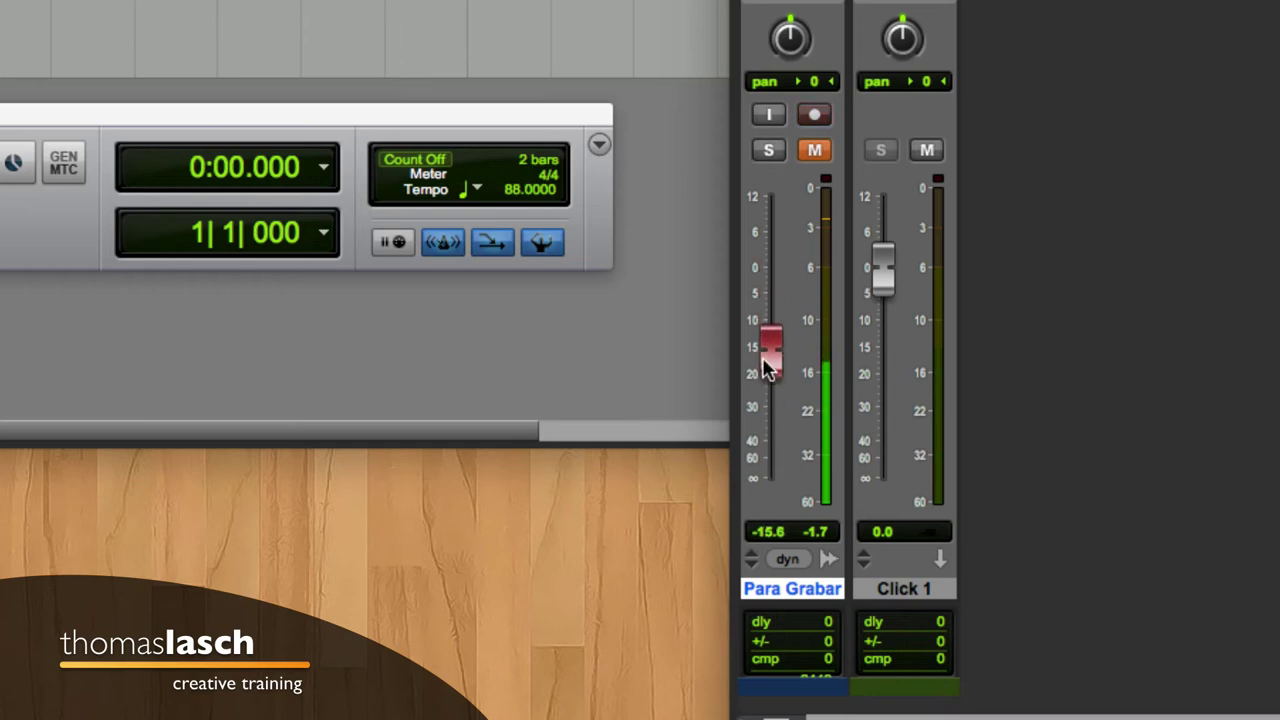
alt+click(766, 367)
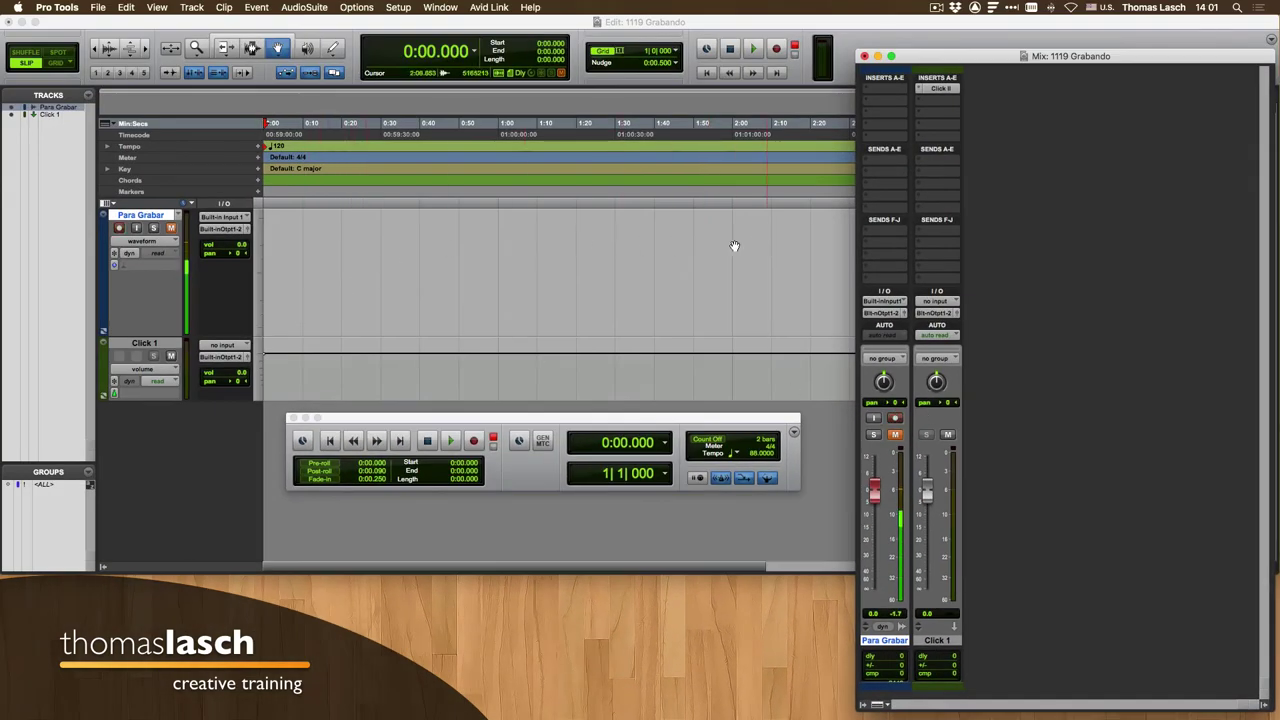
Return to the Edit window, zoom out the timeline and start recording on Para Grabar from the session start.
click(465, 249)
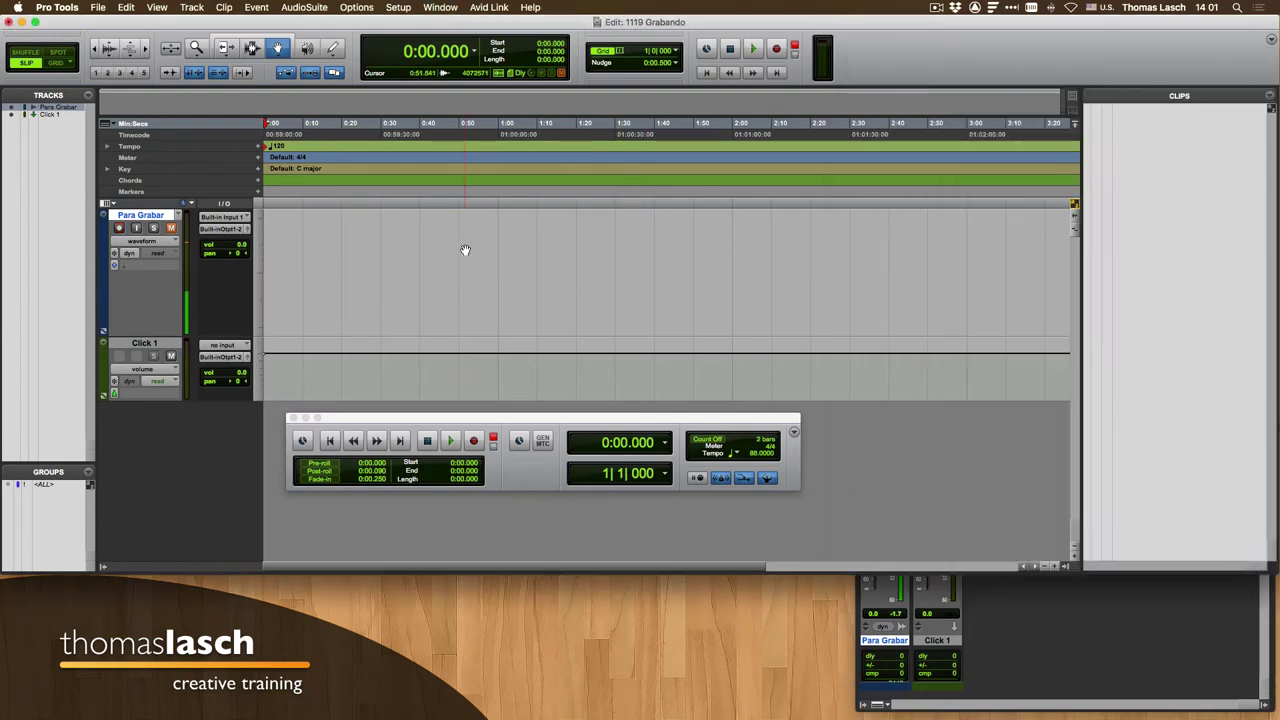
key(t)
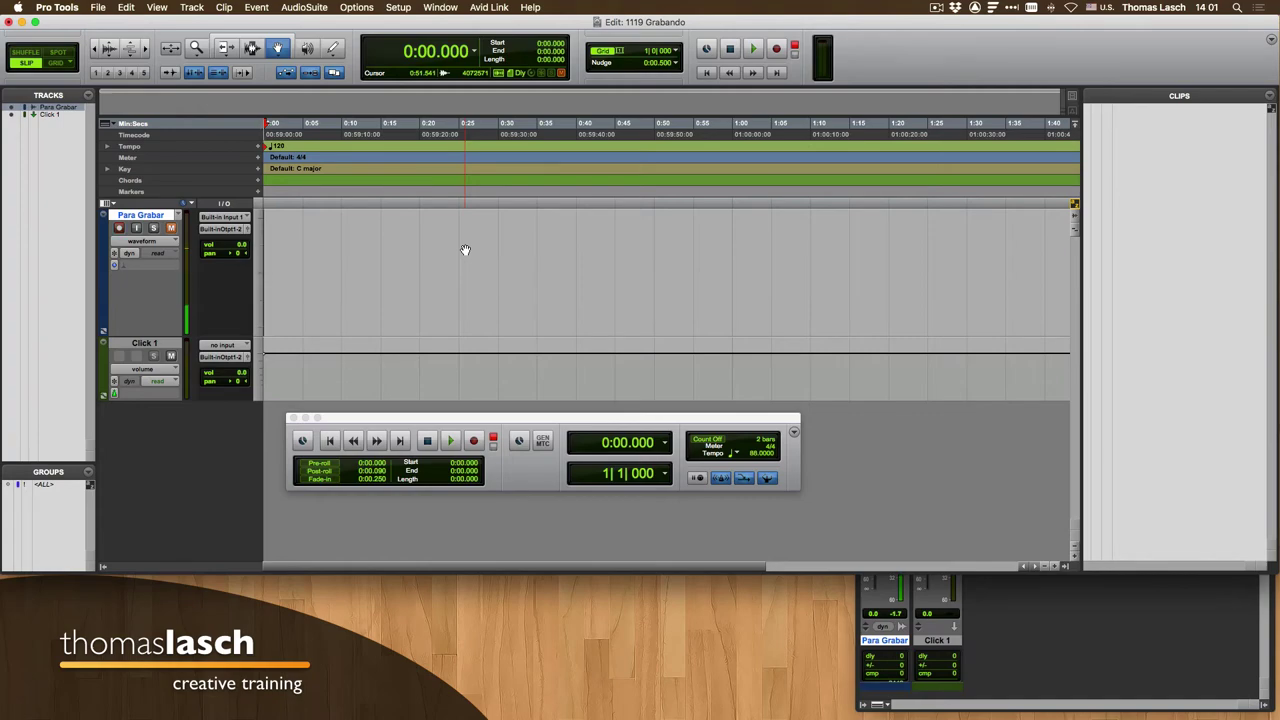
click(475, 442)
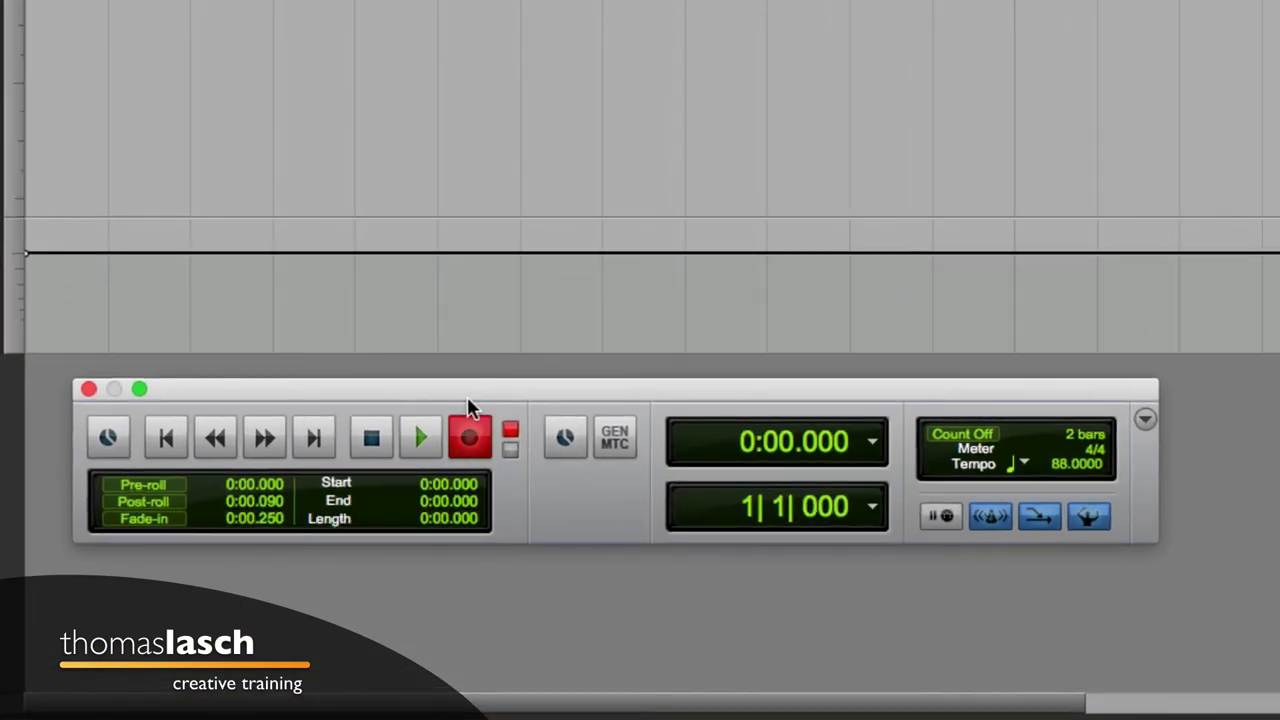
drag(508, 362, 536, 368)
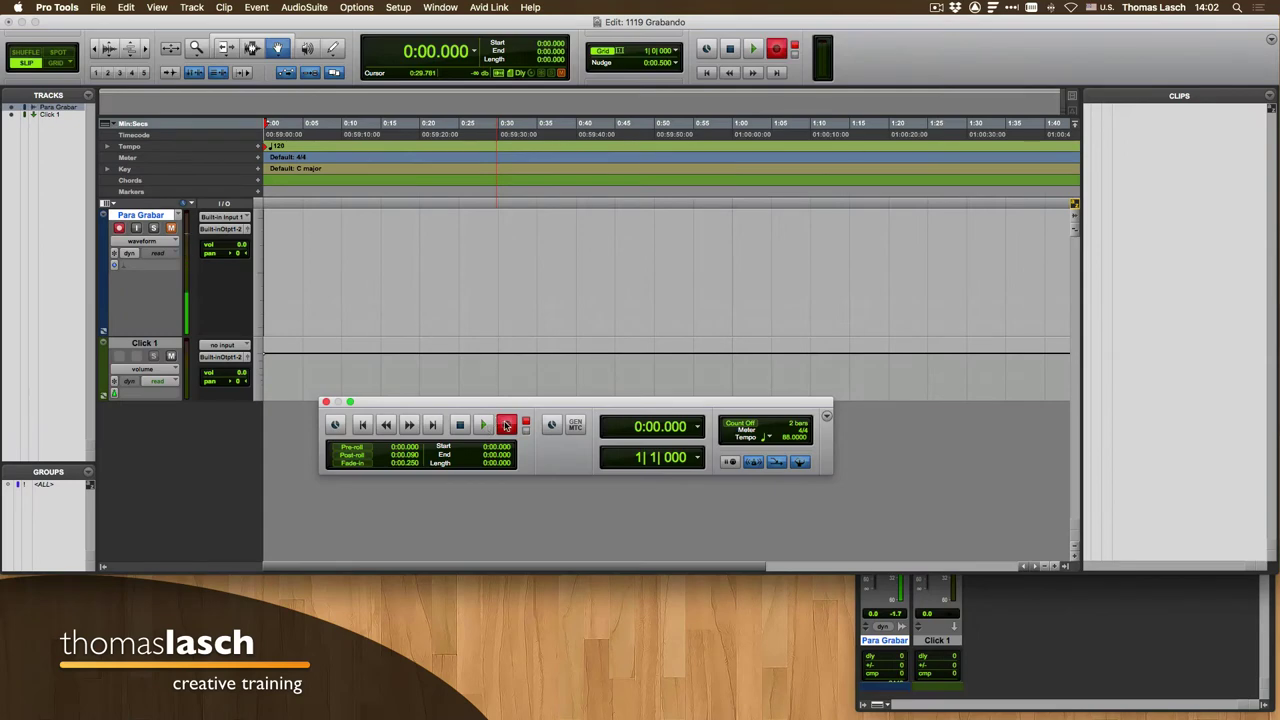
click(506, 425)
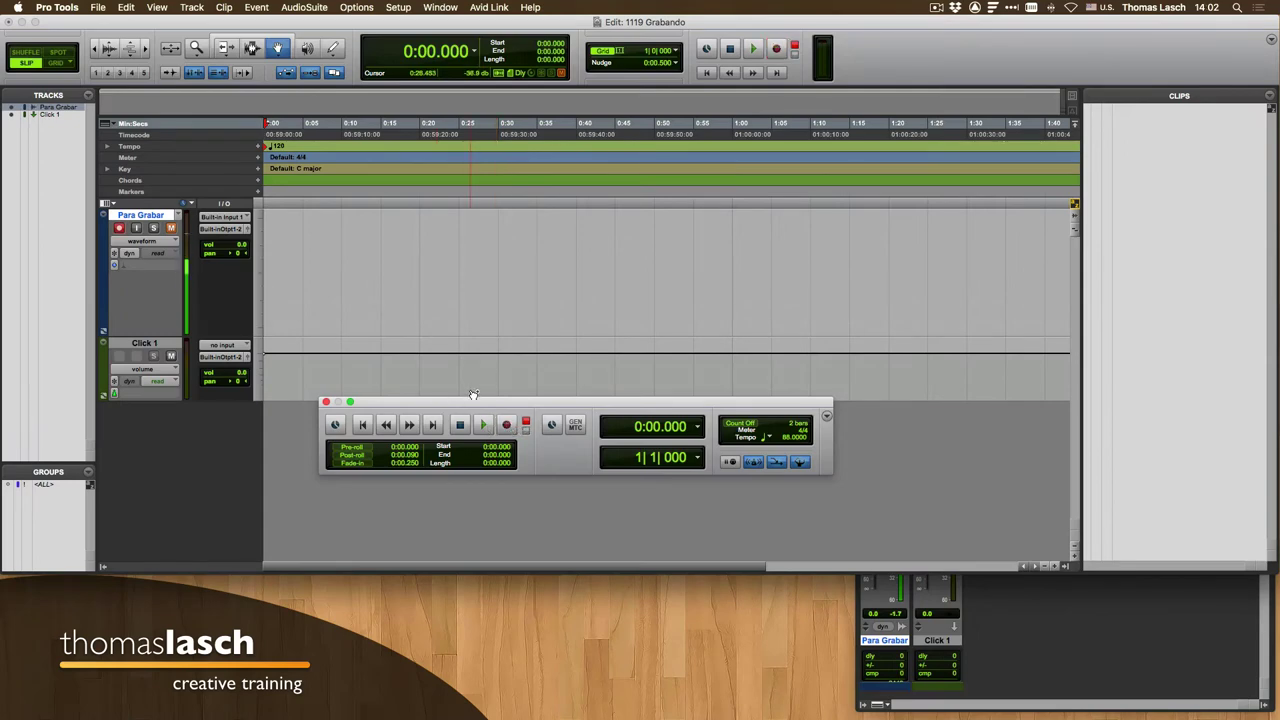
key(super+space)
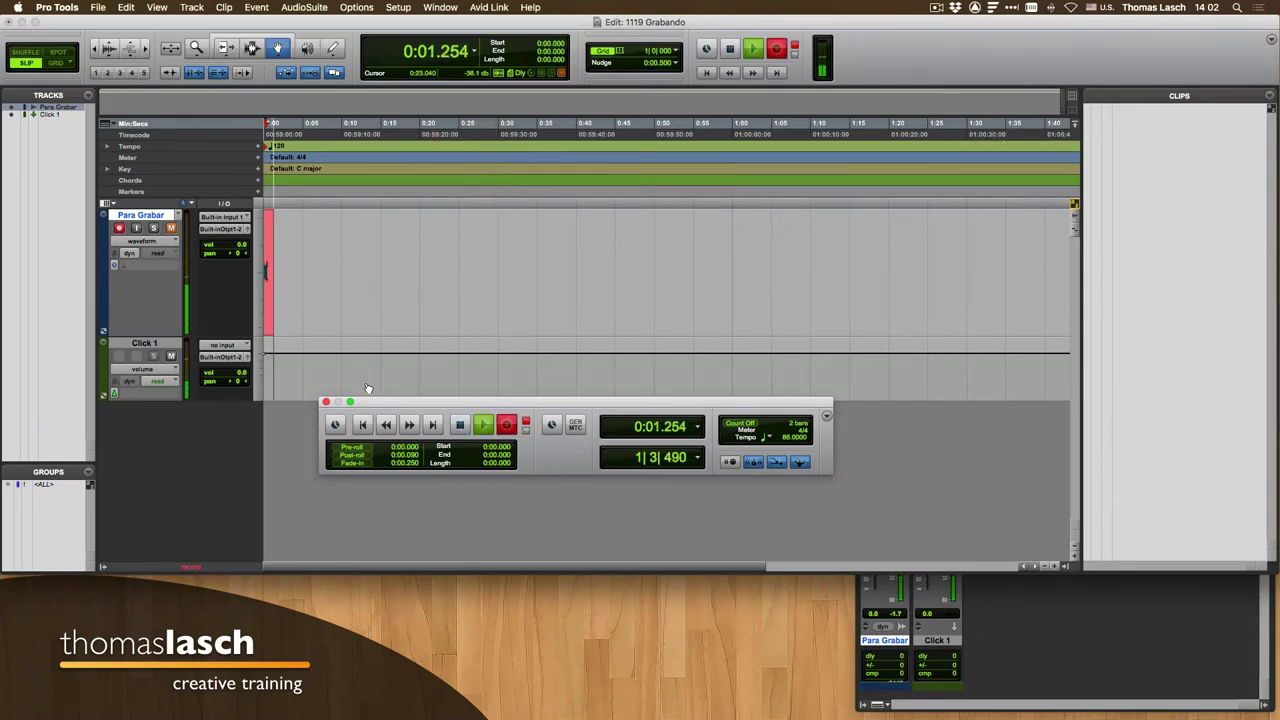
Mute the Click 1 track while the recording continues.
click(172, 356)
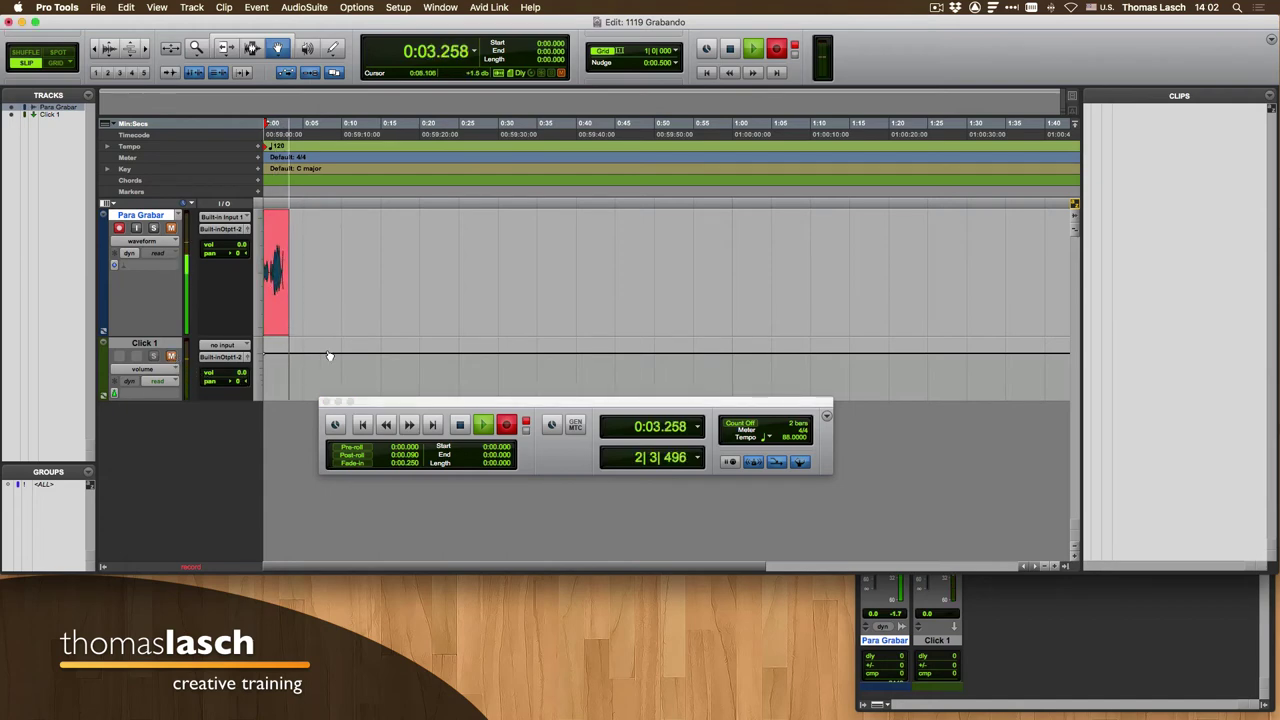
key(super+bracketright)
key(super+bracketright)
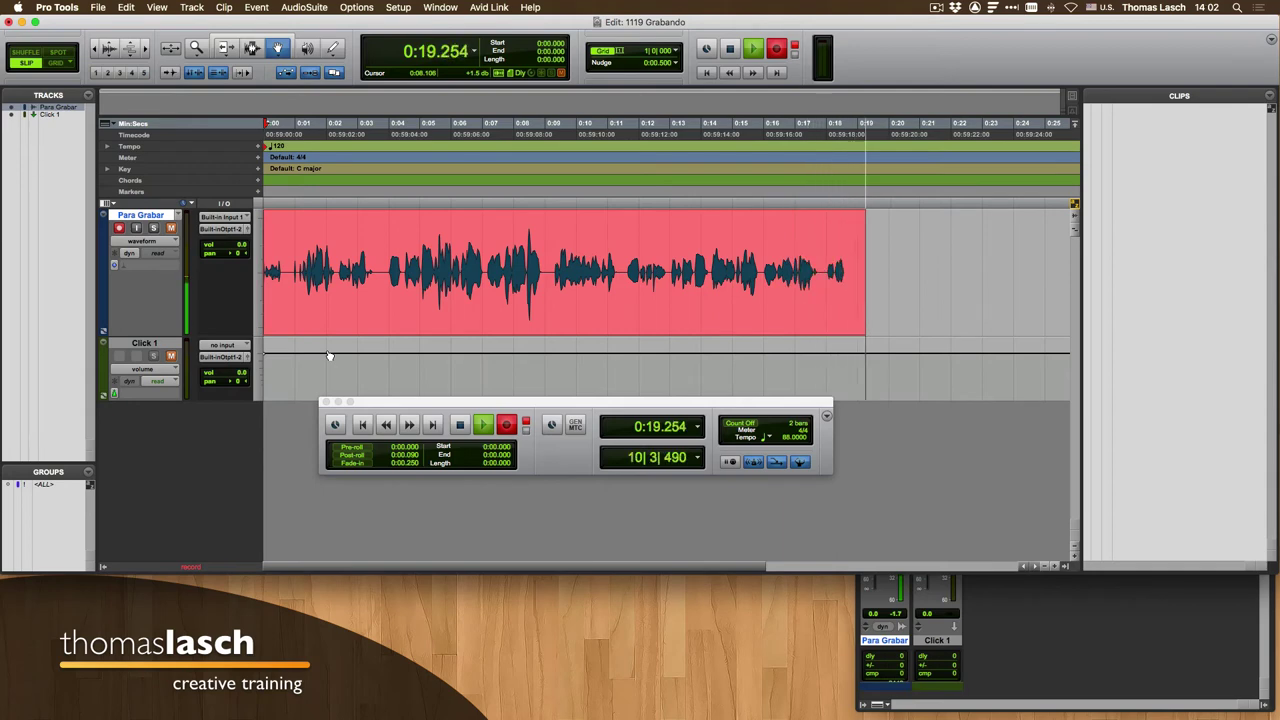
key(super+bracketleft)
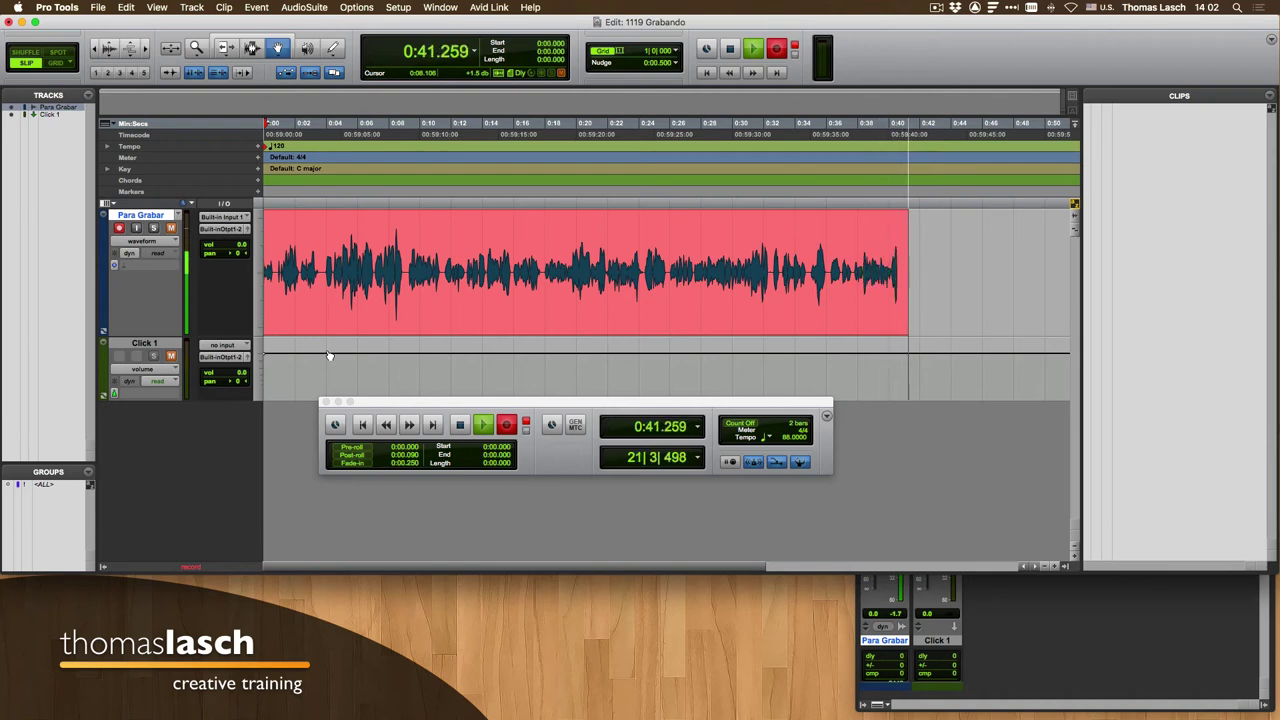
Stop the Para Grabar recording after about 42 seconds and save the session.
key(space)
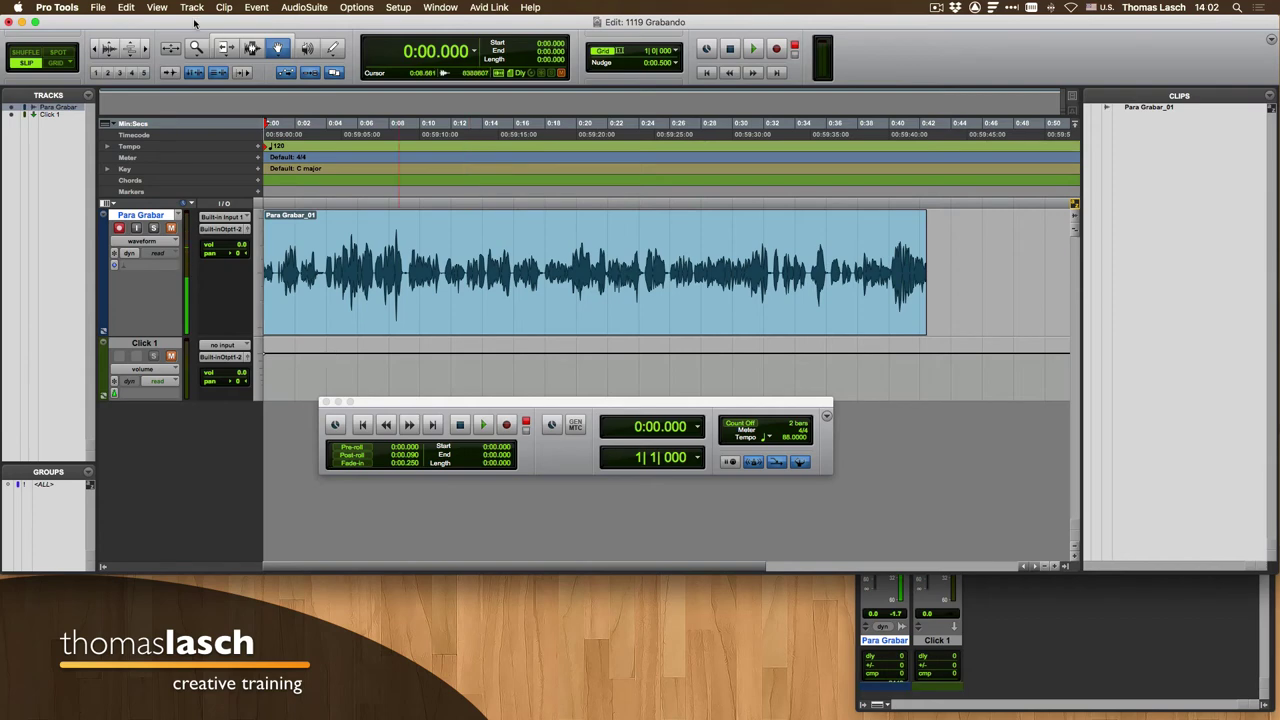
click(97, 8)
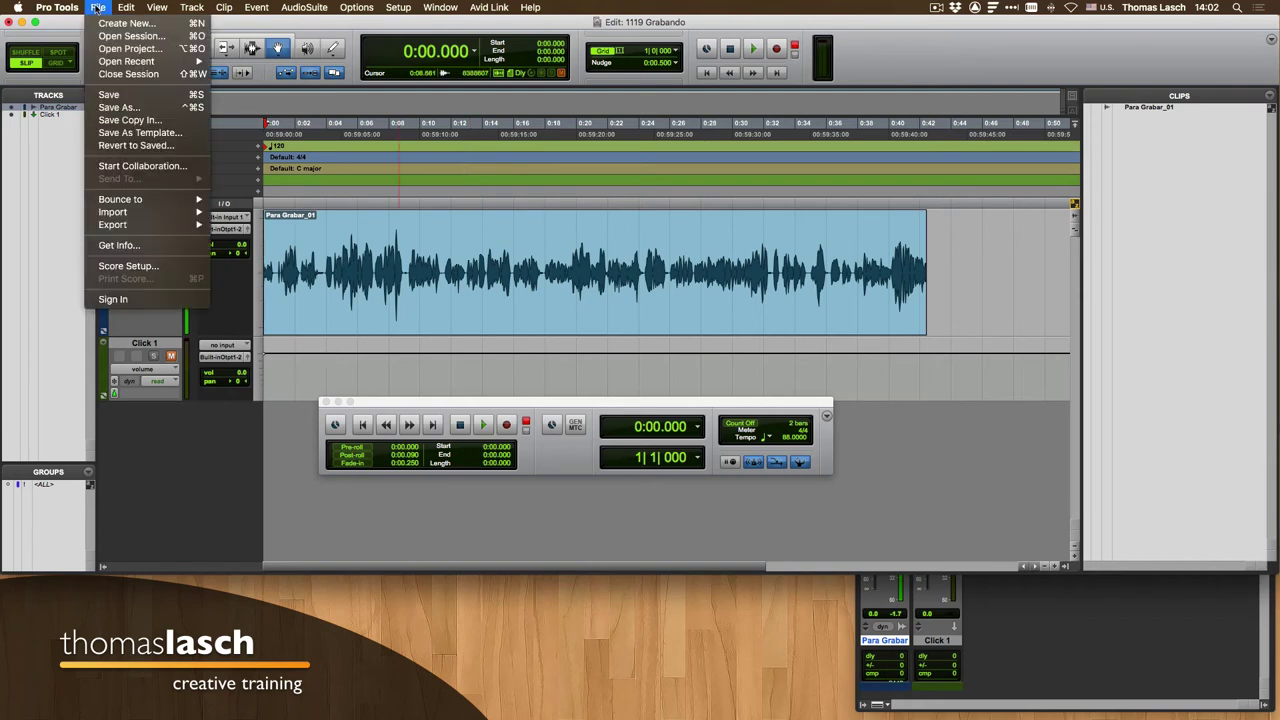
click(112, 94)
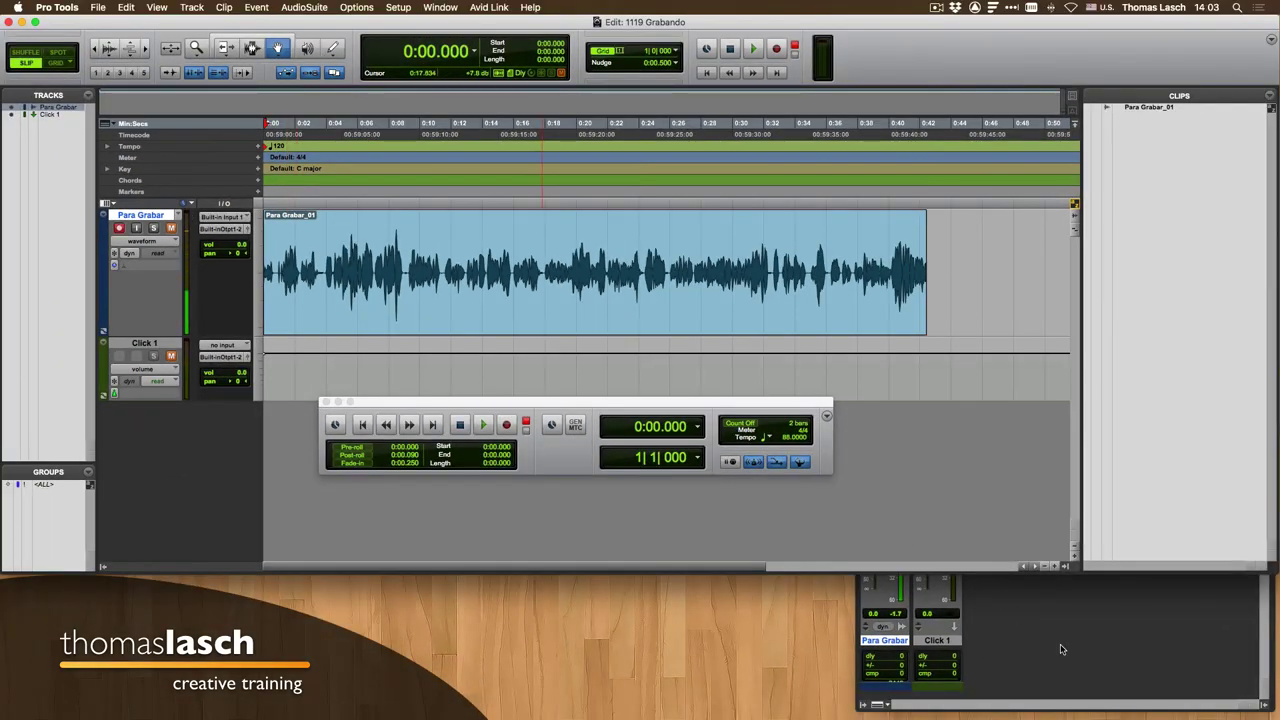
Play back the recorded take with Para Grabar disarmed and unmuted, and select its clip in the Edit window.
click(1081, 645)
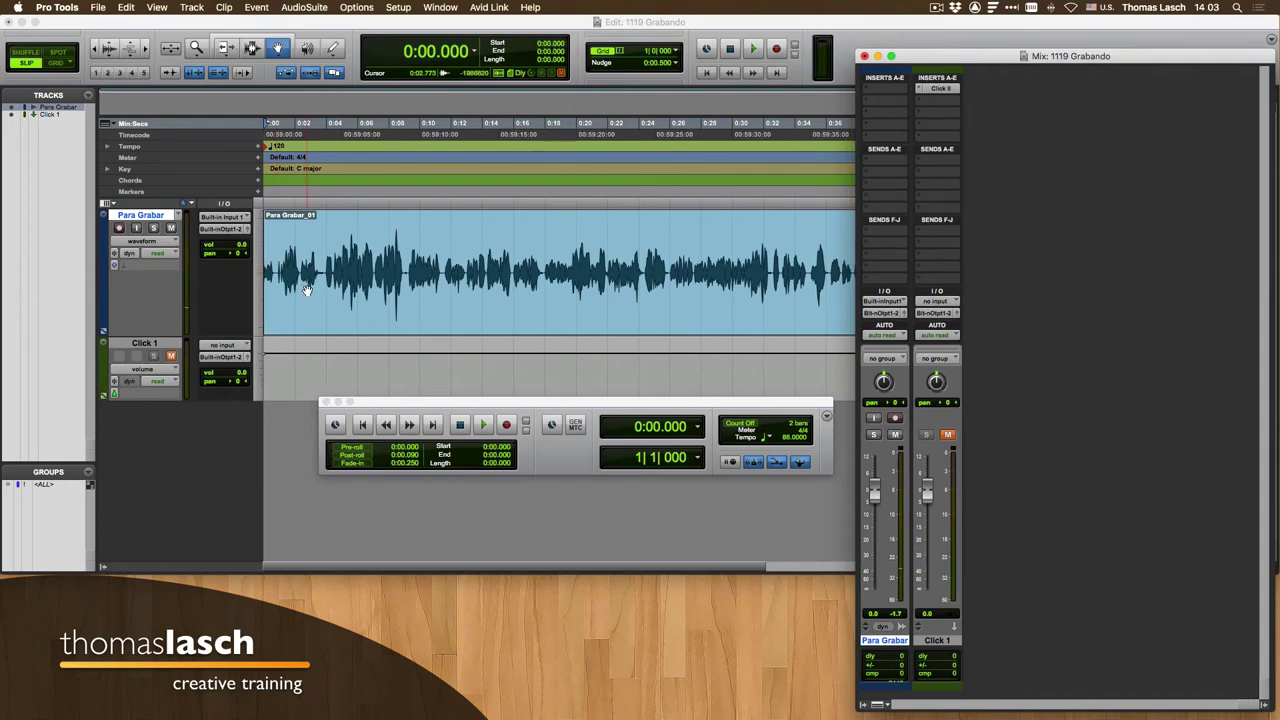
key(space)
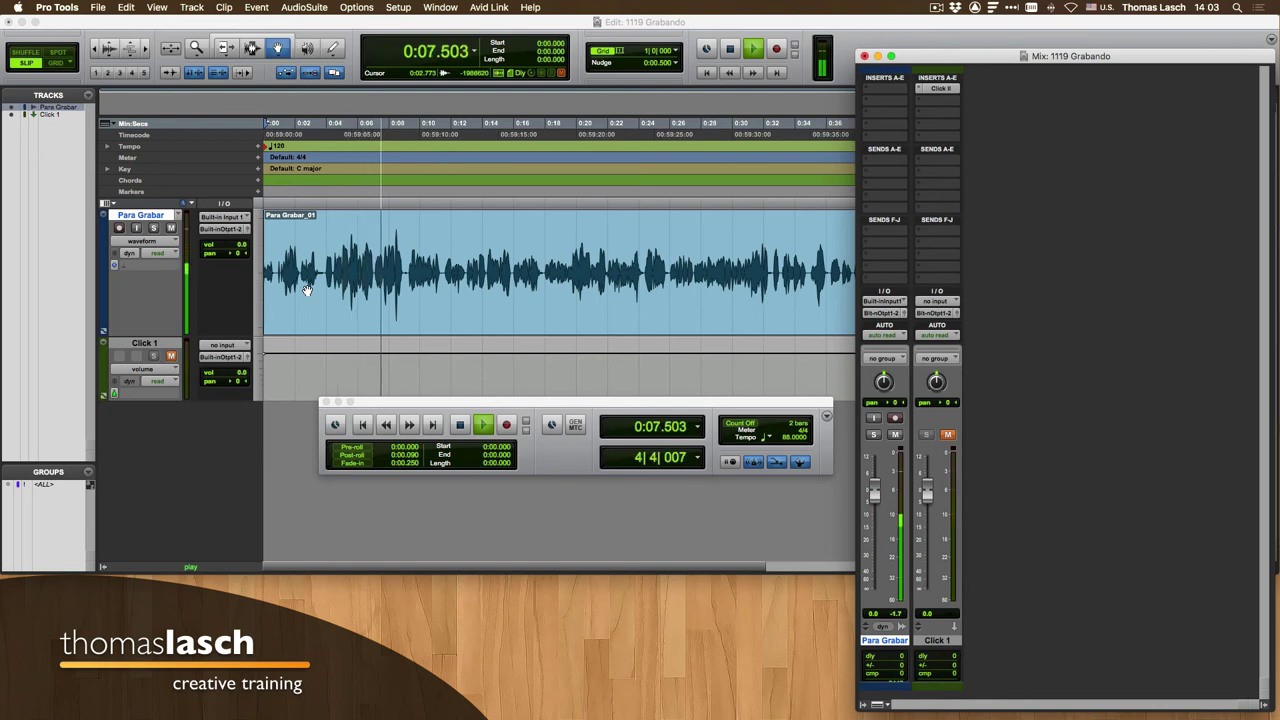
key(space)
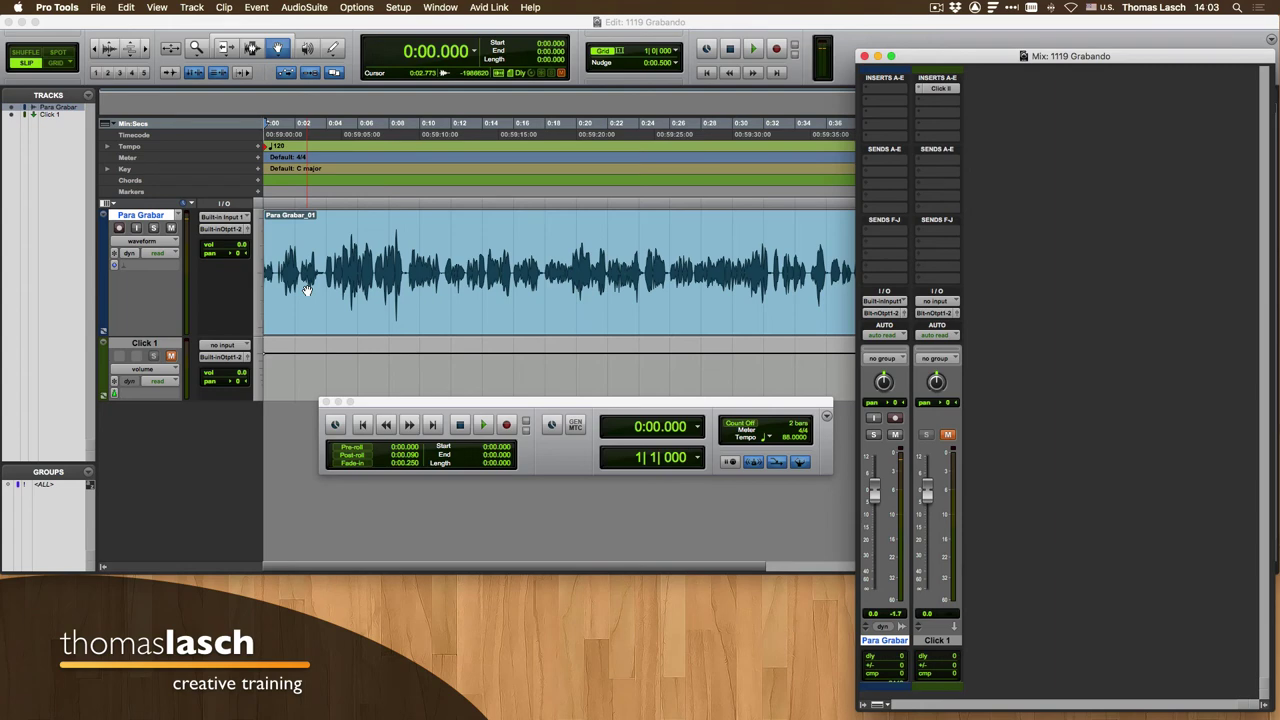
click(413, 276)
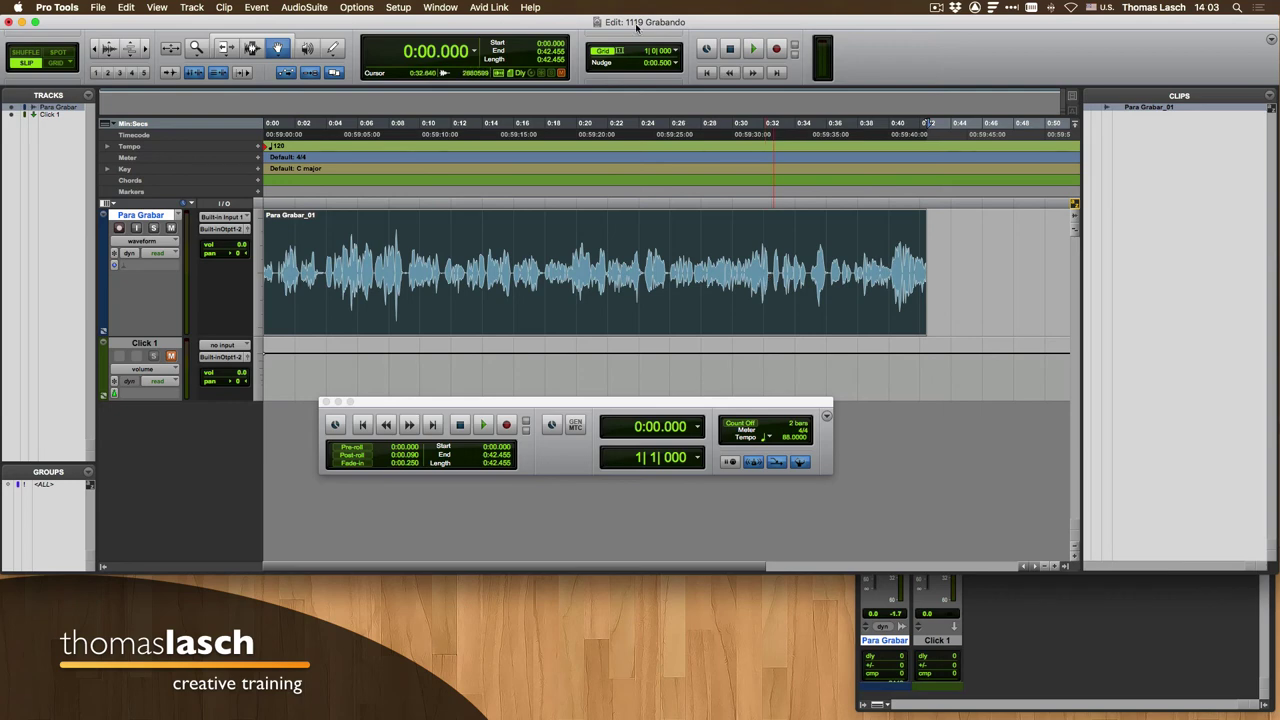
click(455, 8)
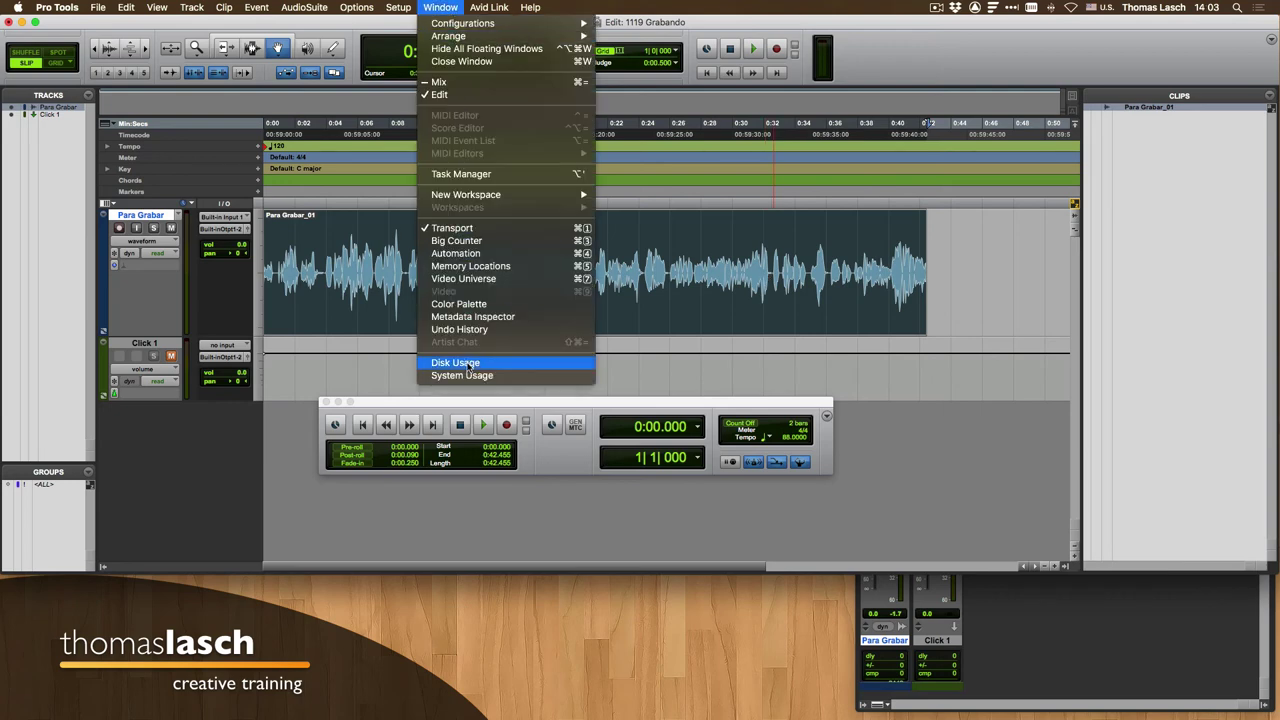
click(790, 346)
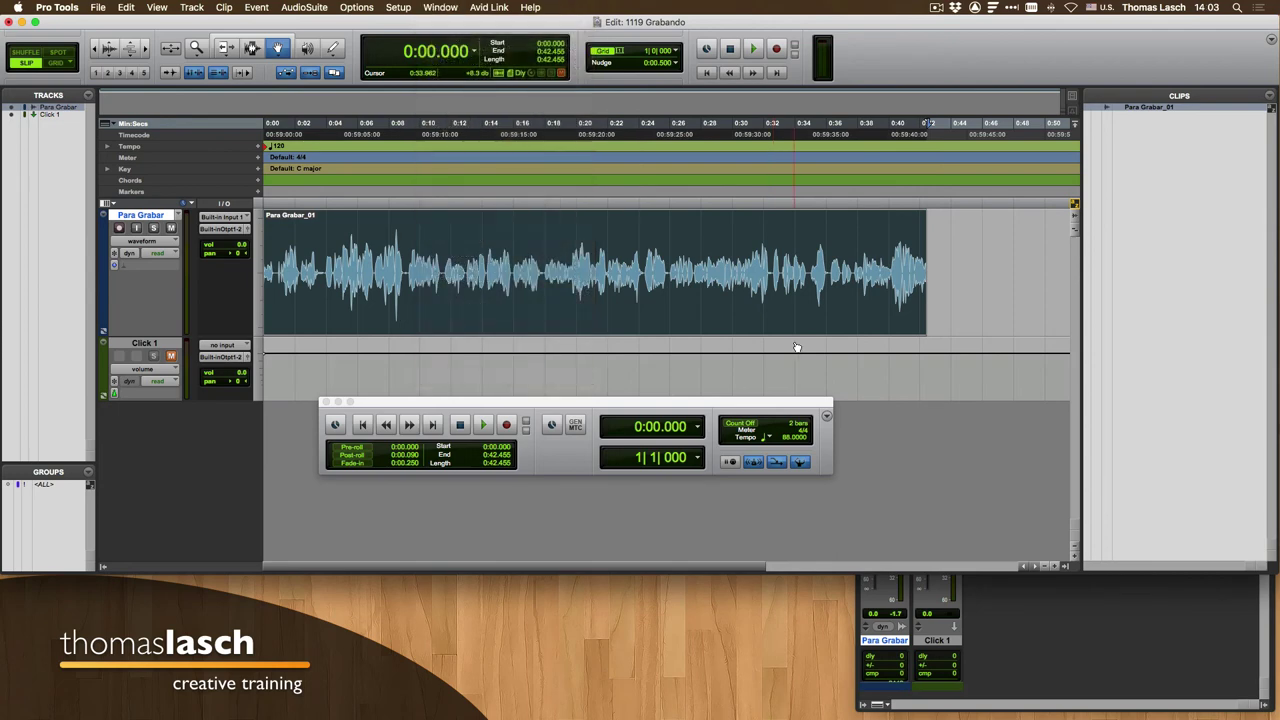
key(super+bracketleft)
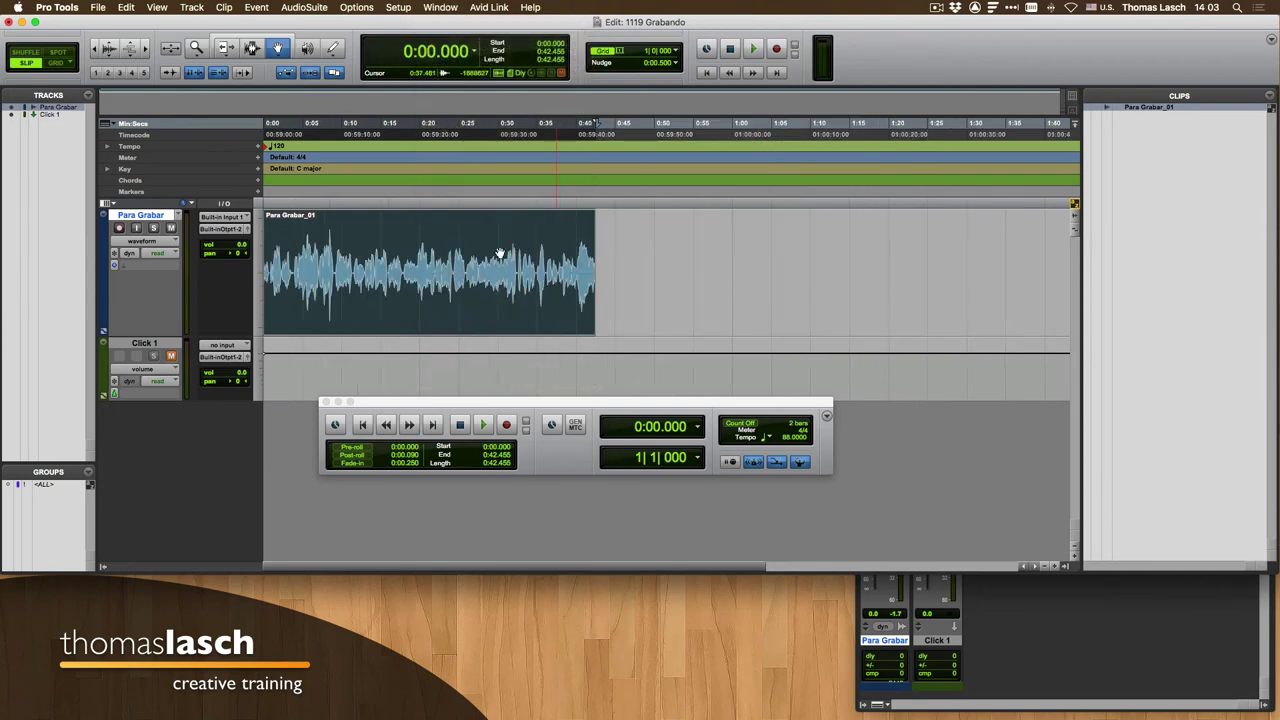
key(super+bracketright)
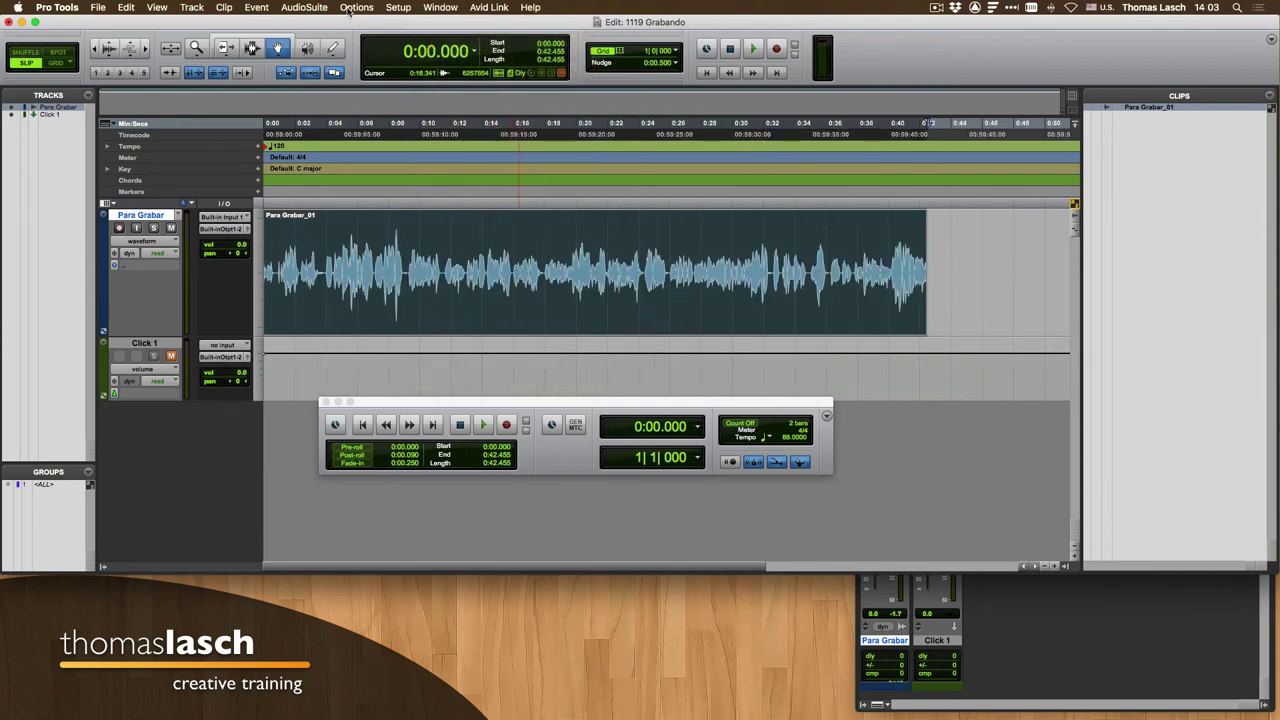
Examine the Para Grabar track's root media folder in the Disk Allocation settings and close them without changes.
click(405, 9)
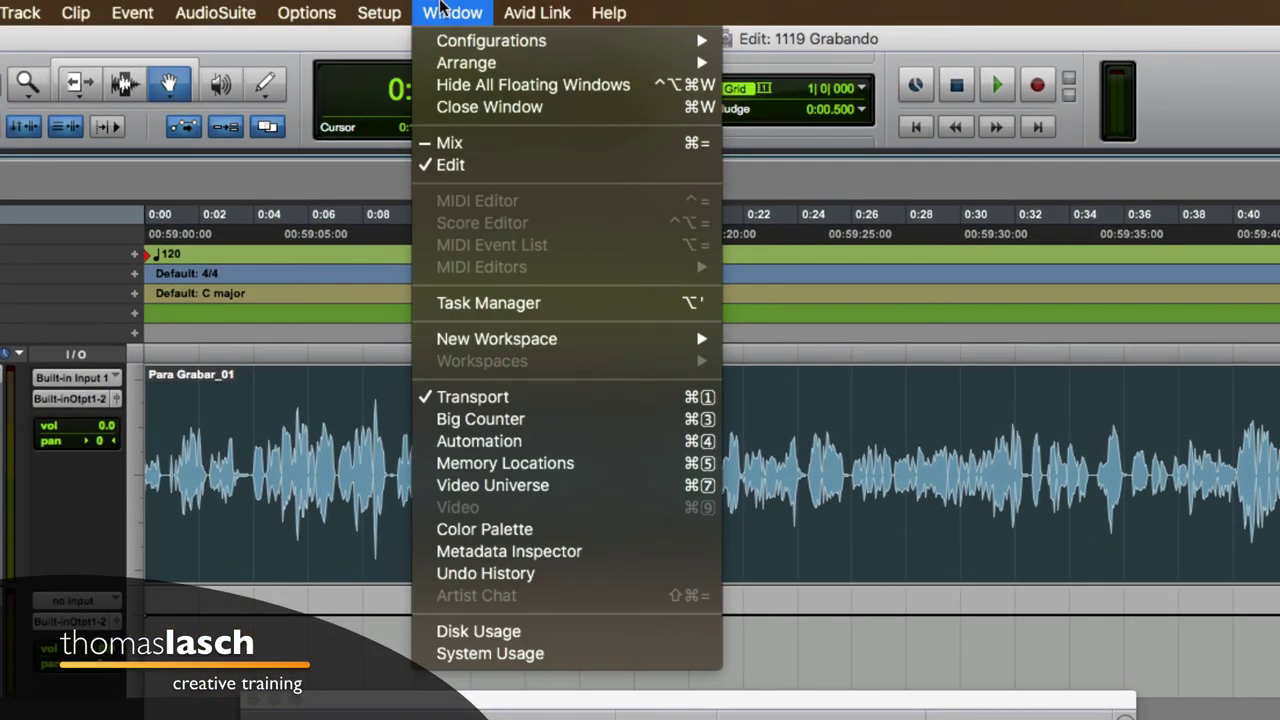
mouse_move(379, 12)
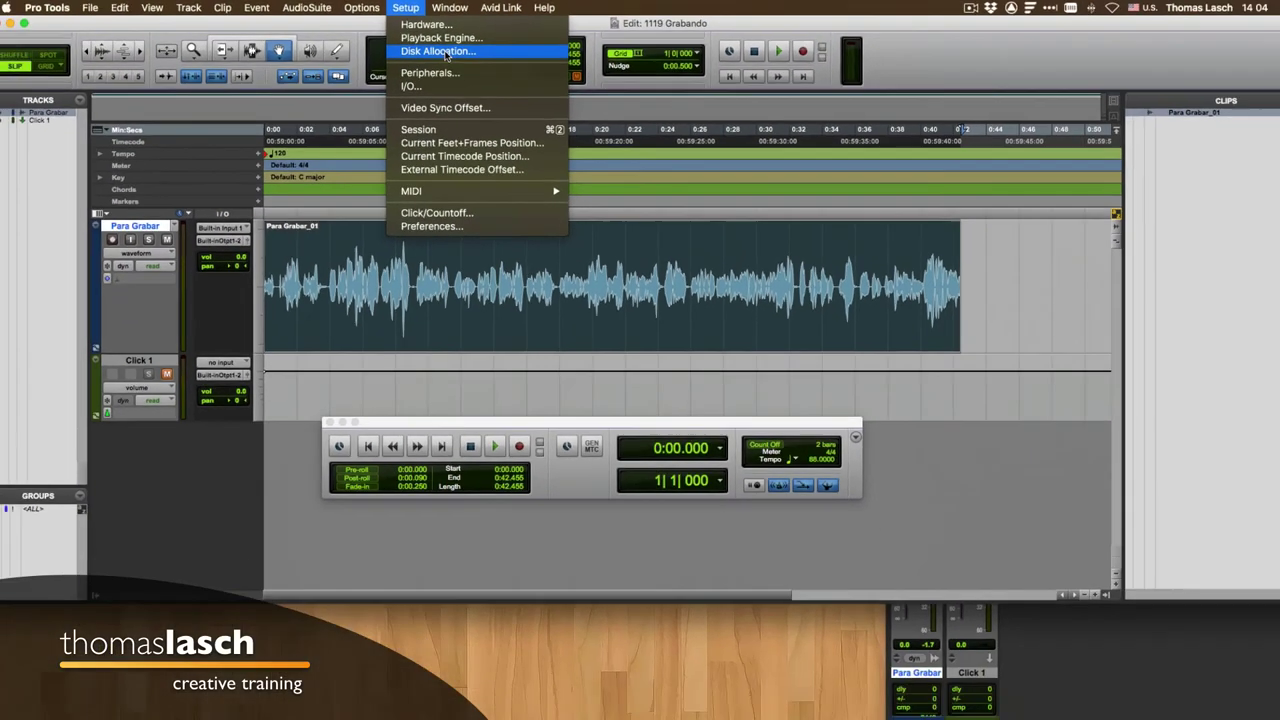
click(446, 55)
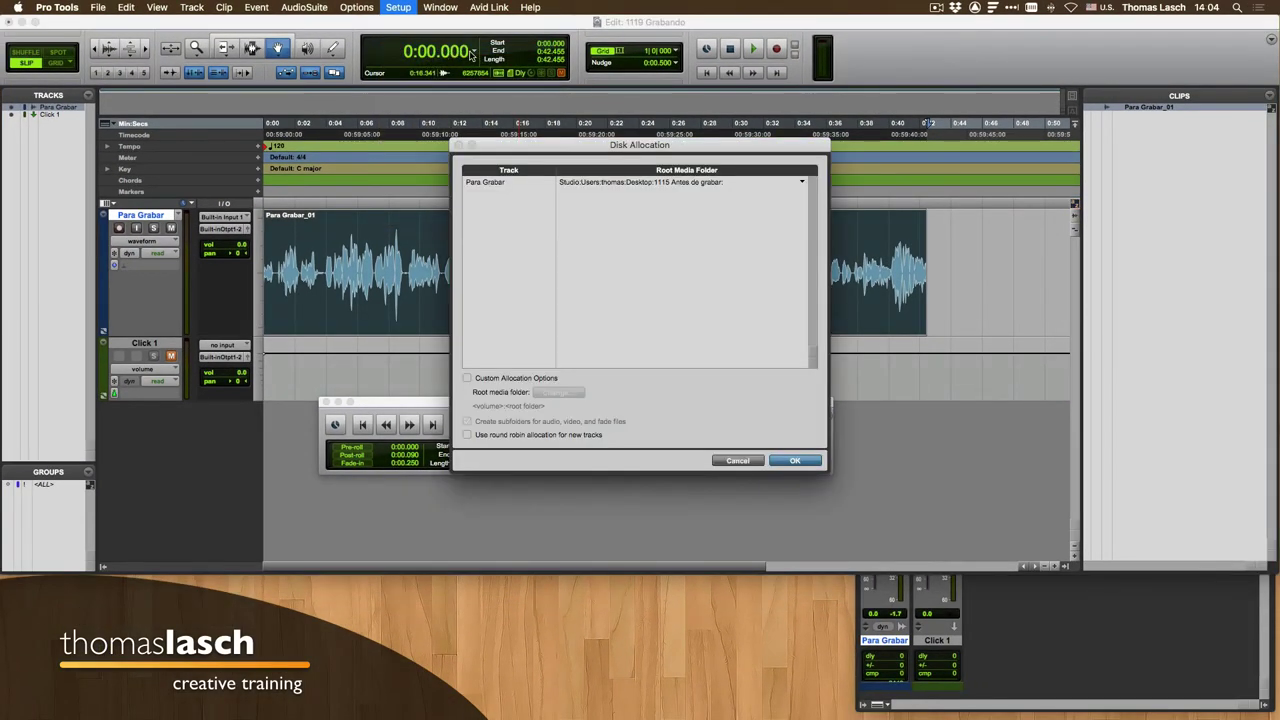
mouse_move(617, 149)
mouse_down()
mouse_move(579, 139)
mouse_move(687, 139)
mouse_move(722, 108)
mouse_move(728, 82)
mouse_move(694, 80)
mouse_move(652, 138)
mouse_move(680, 137)
mouse_move(633, 148)
mouse_up()
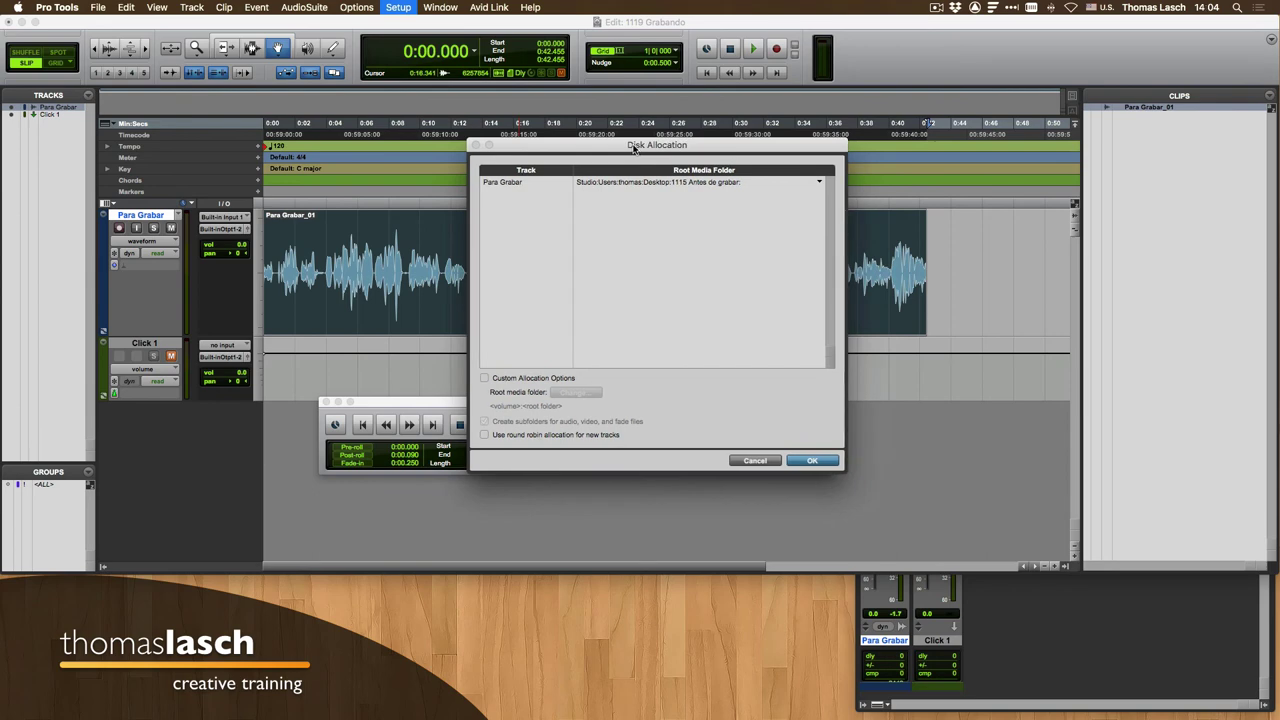
click(512, 181)
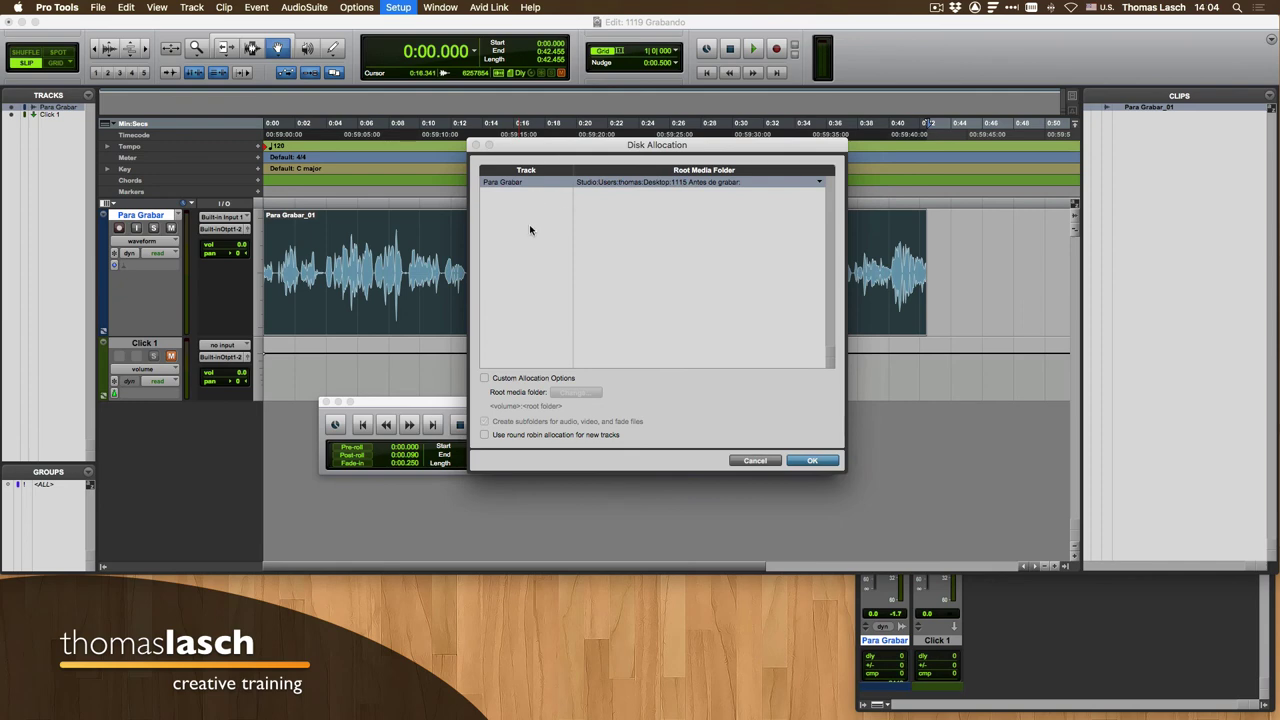
click(769, 465)
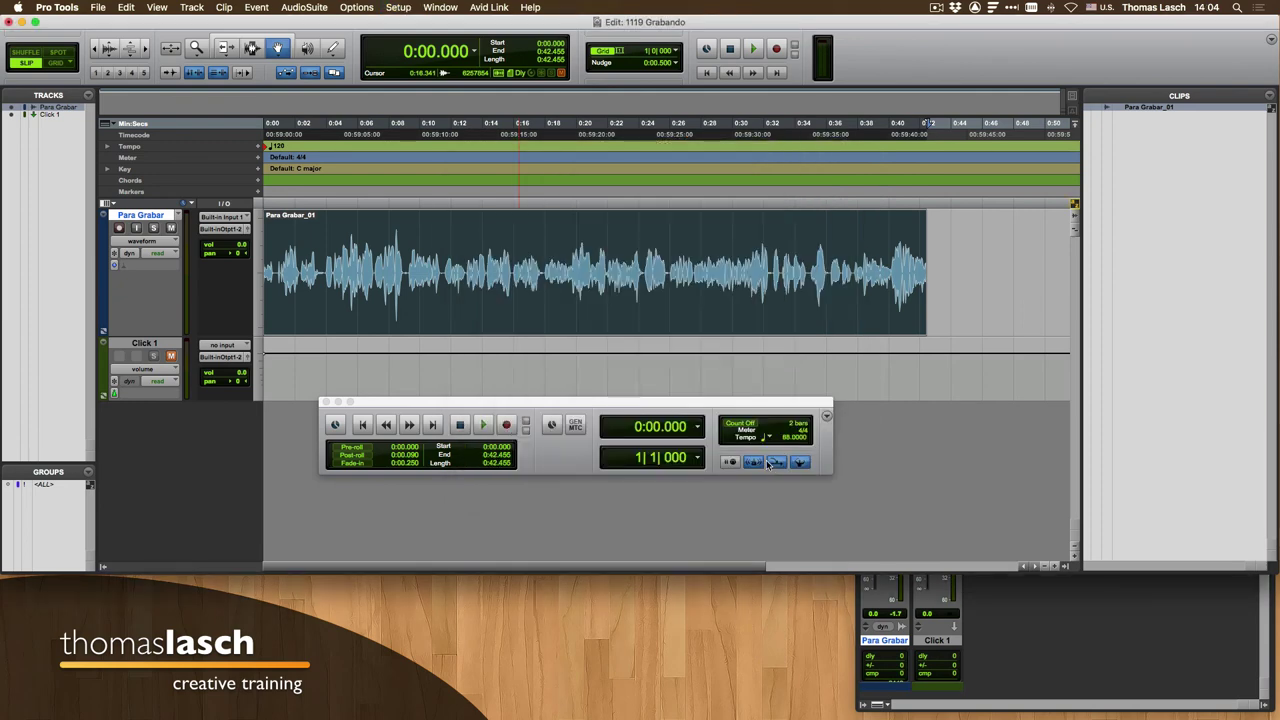